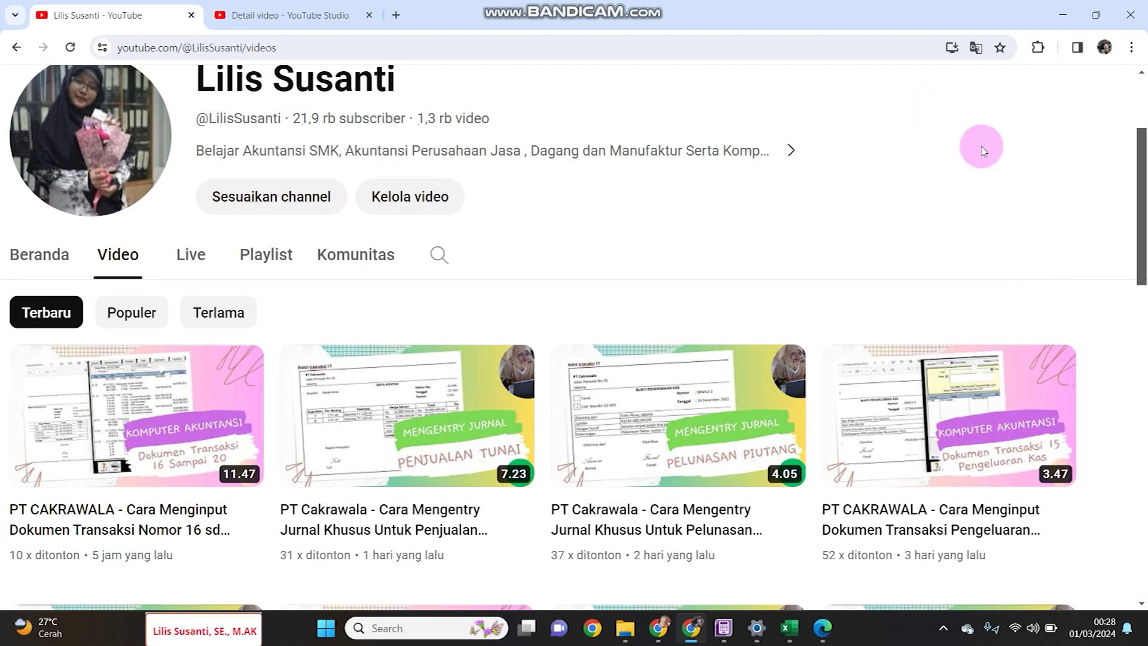
Open the BKM12-3 cash receipt PDF in Edge and compare it with the Cash Receipt Journal
scroll(855, 113, "up", 1)
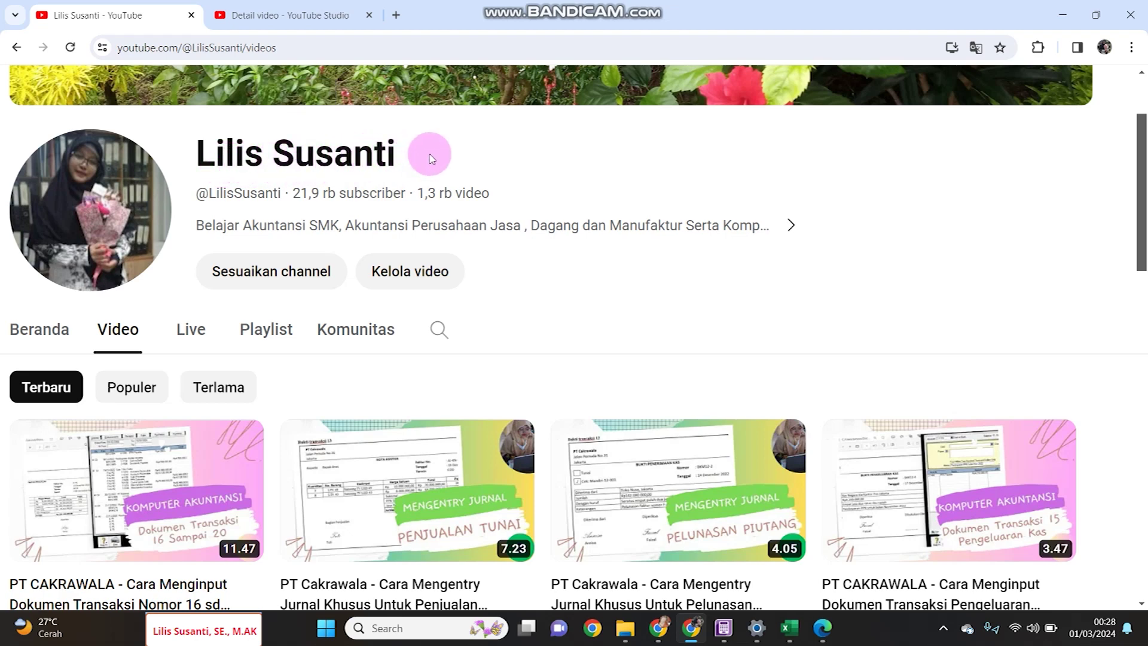
scroll(430, 158, "down", 1)
scroll(431, 158, "down", 1)
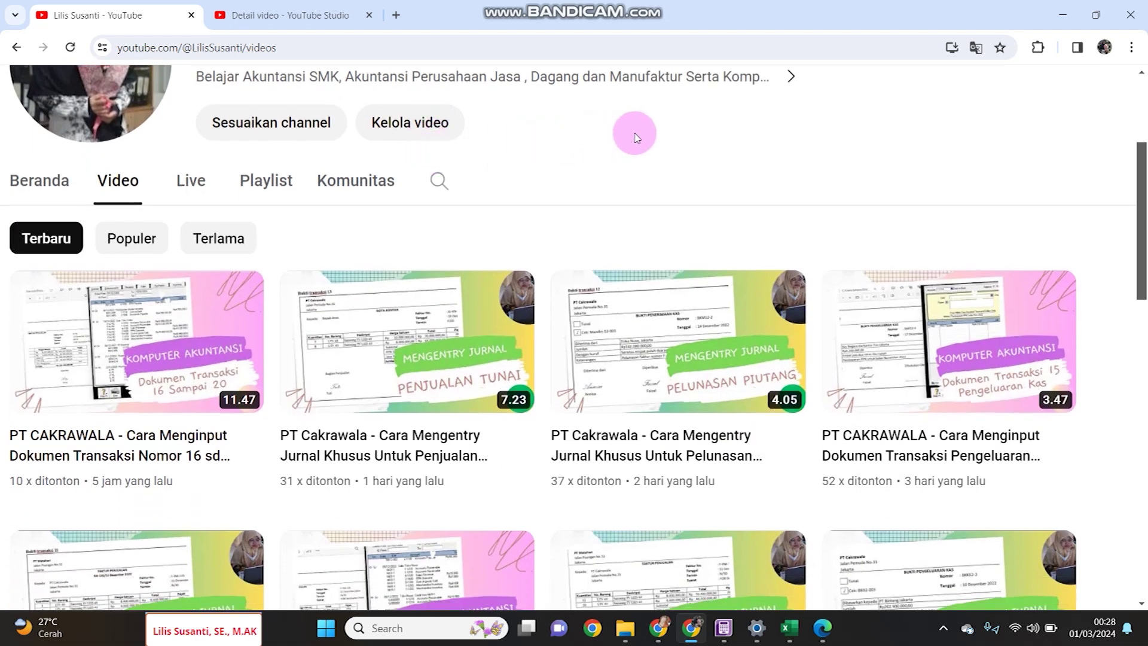
scroll(636, 137, "down", 1)
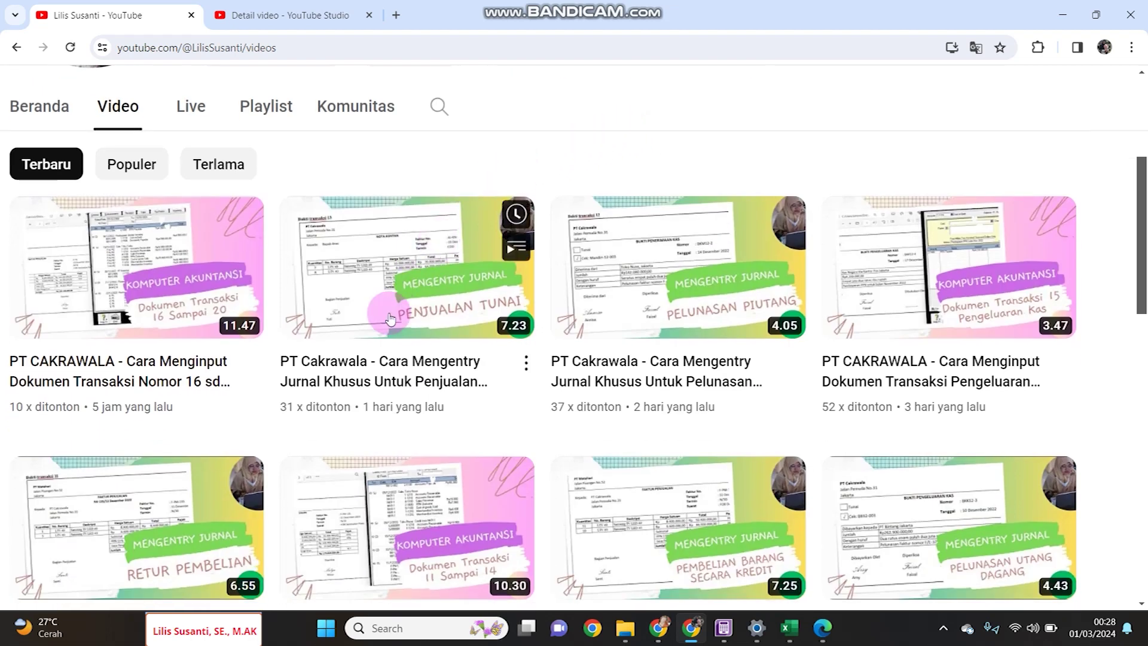
mouse_move(420, 368)
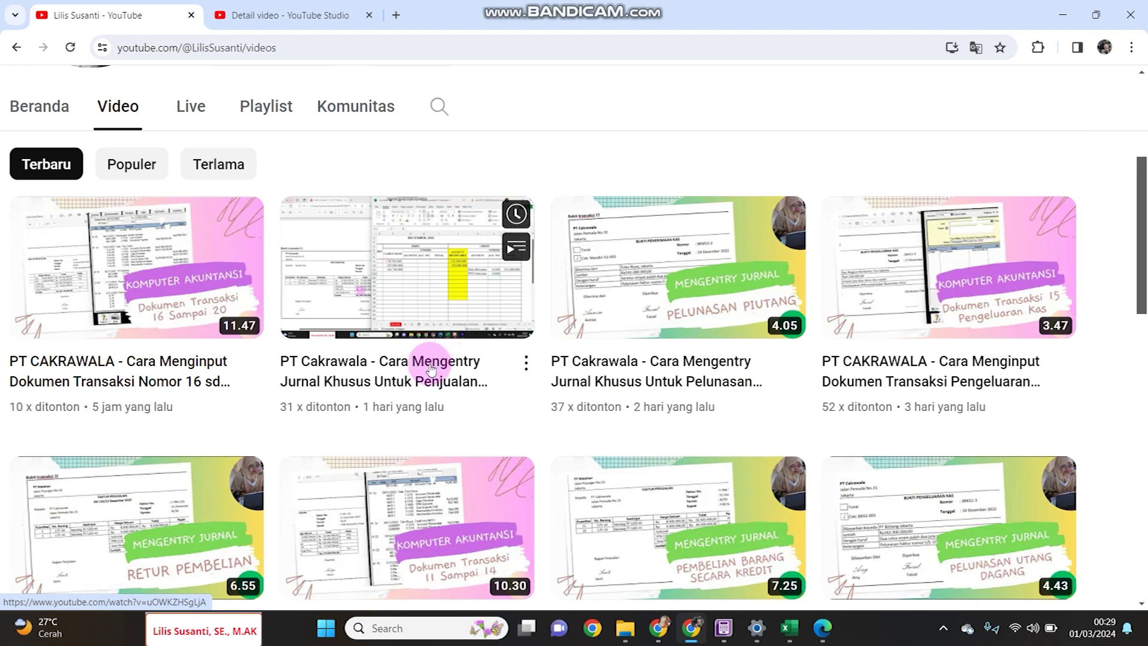
left_click(822, 628)
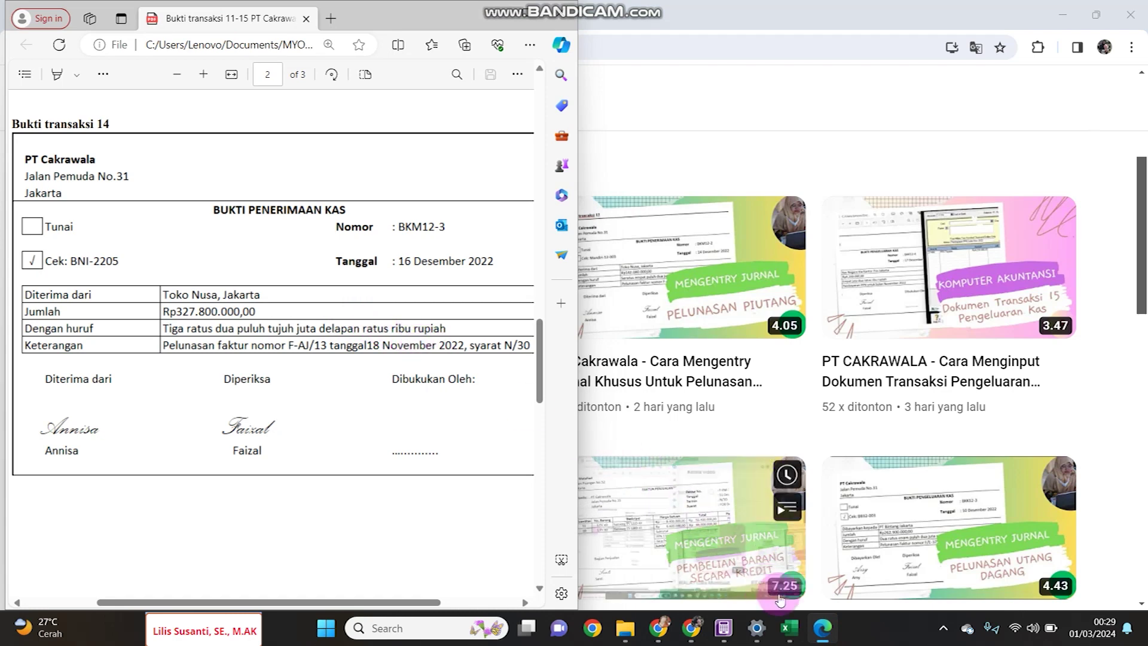
left_click(796, 635)
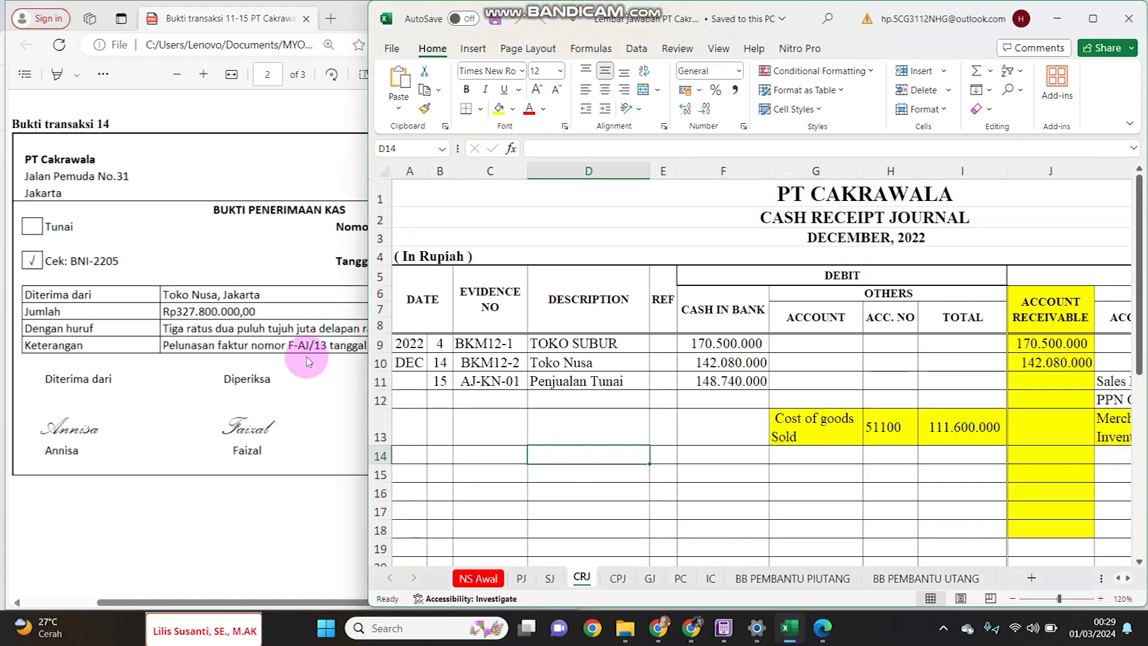
left_click(221, 242)
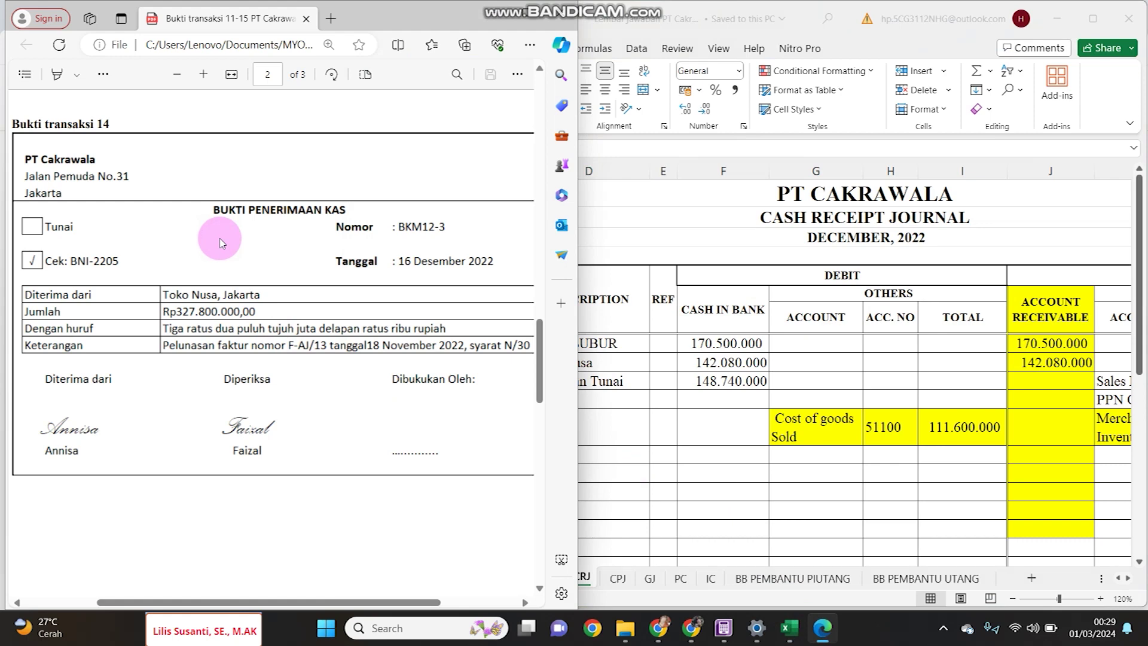
left_click(739, 354)
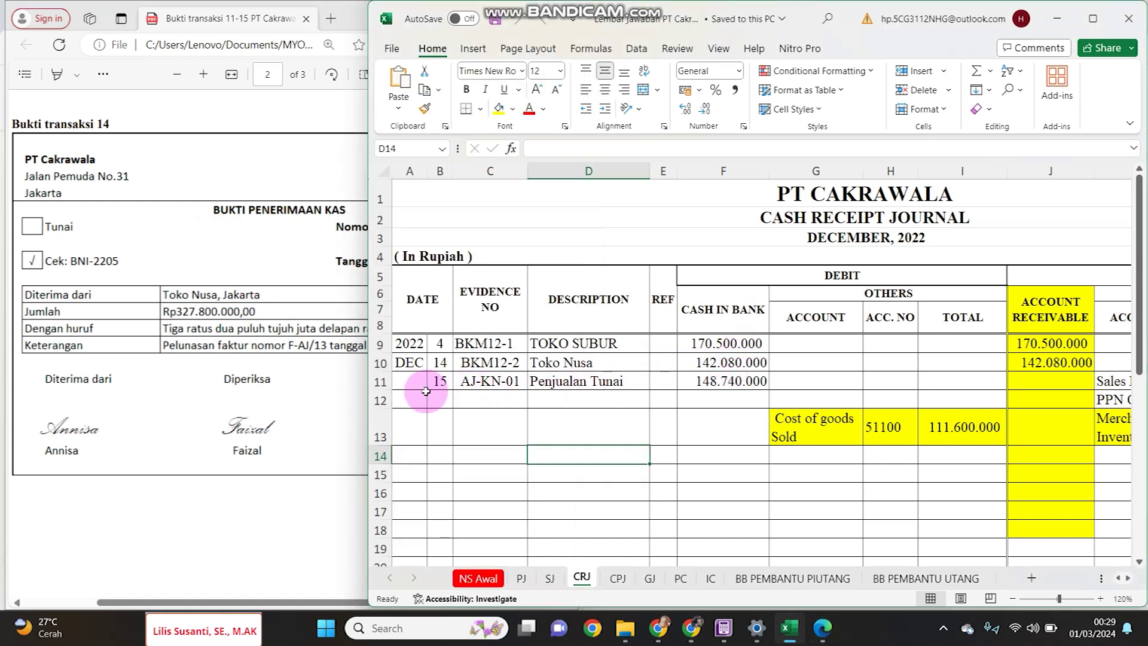
Widen the Edge window so the whole Rp327.800.000 Toko Nusa receipt is visible
left_click(302, 377)
scroll(199, 346, "up", 5)
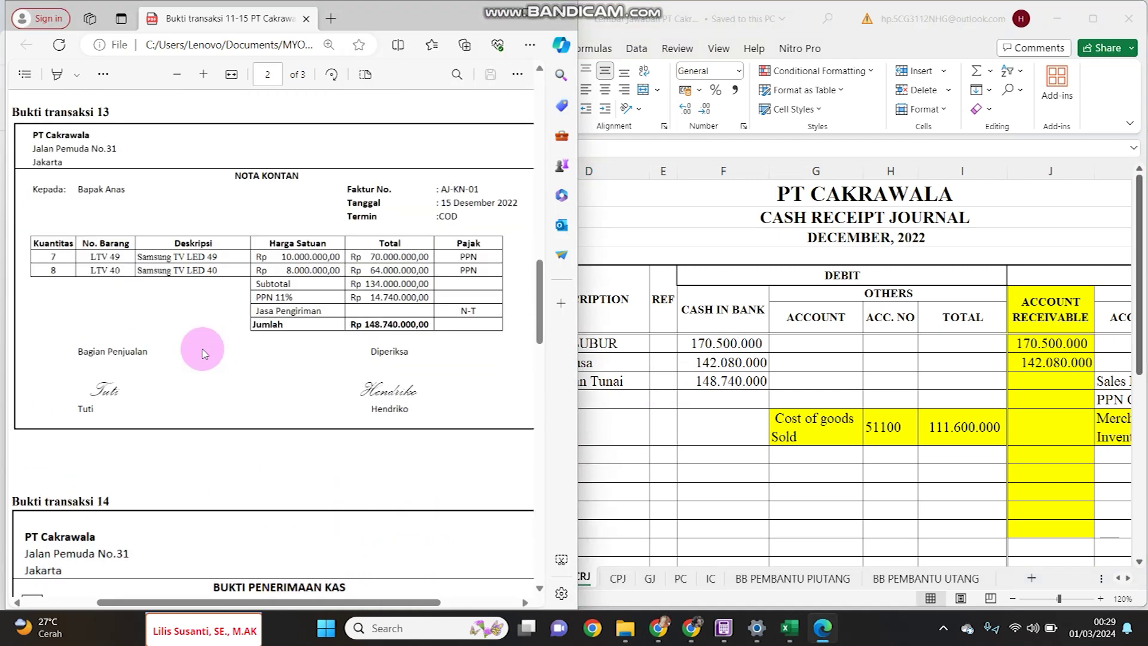
left_click(763, 386)
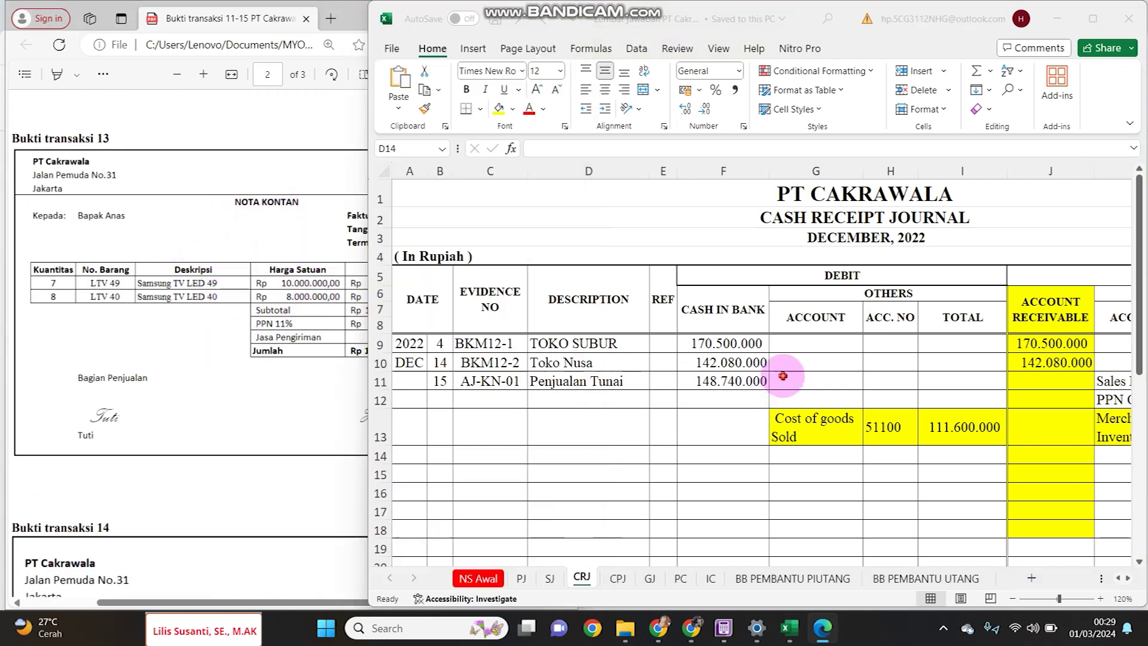
scroll(188, 356, "down", 5)
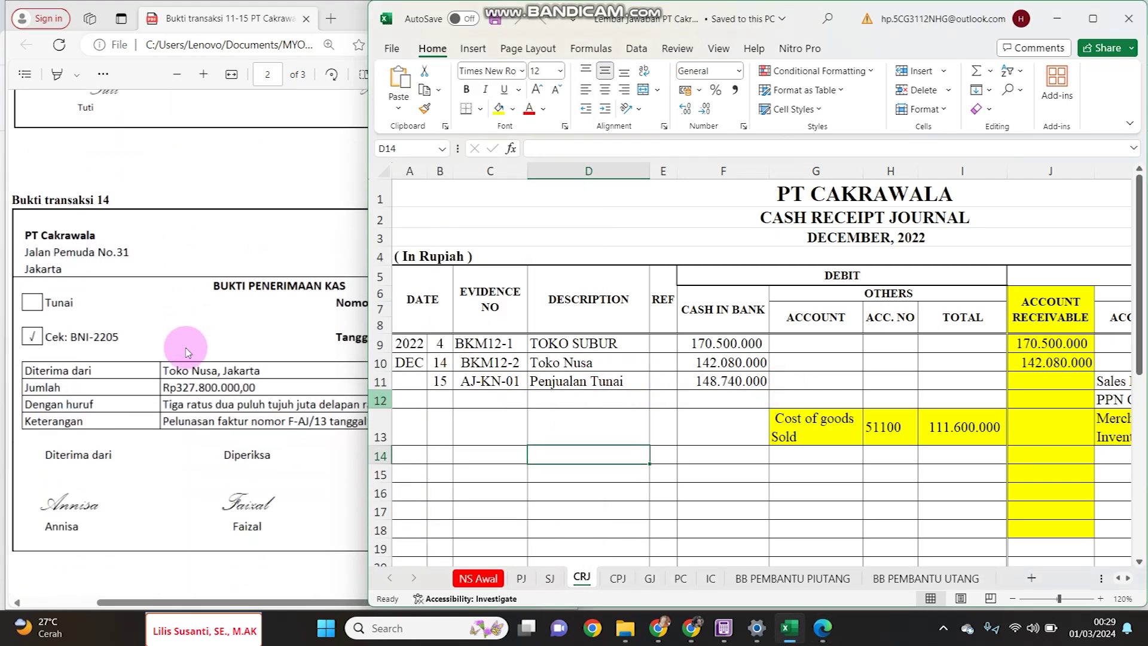
left_click(187, 348)
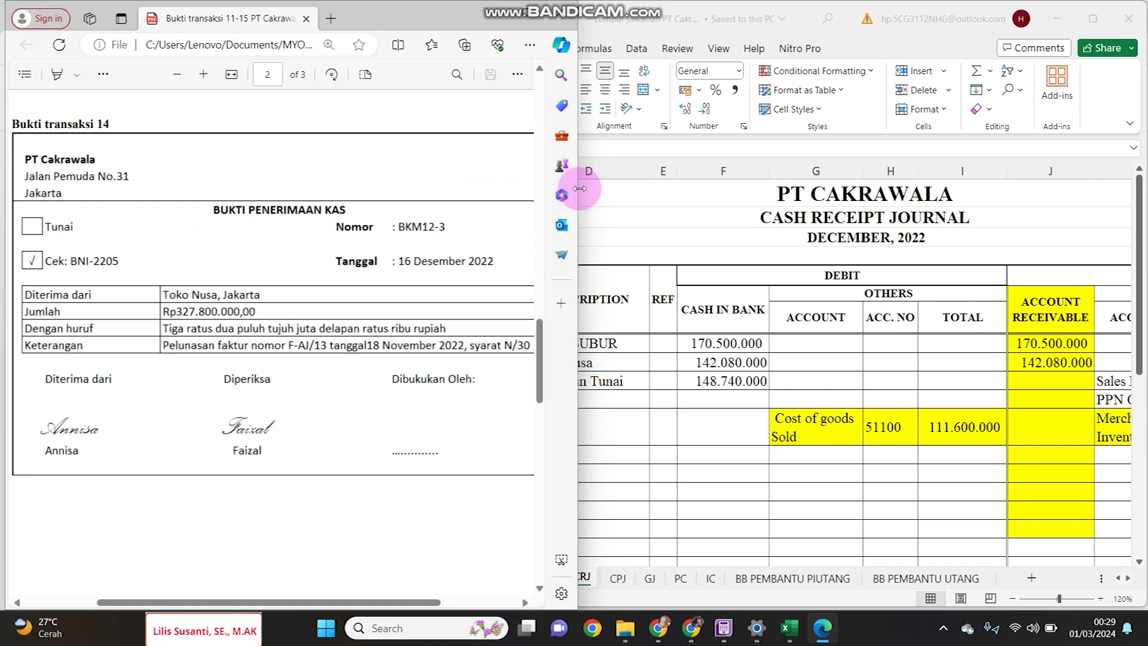
left_click_drag(580, 188, 615, 189)
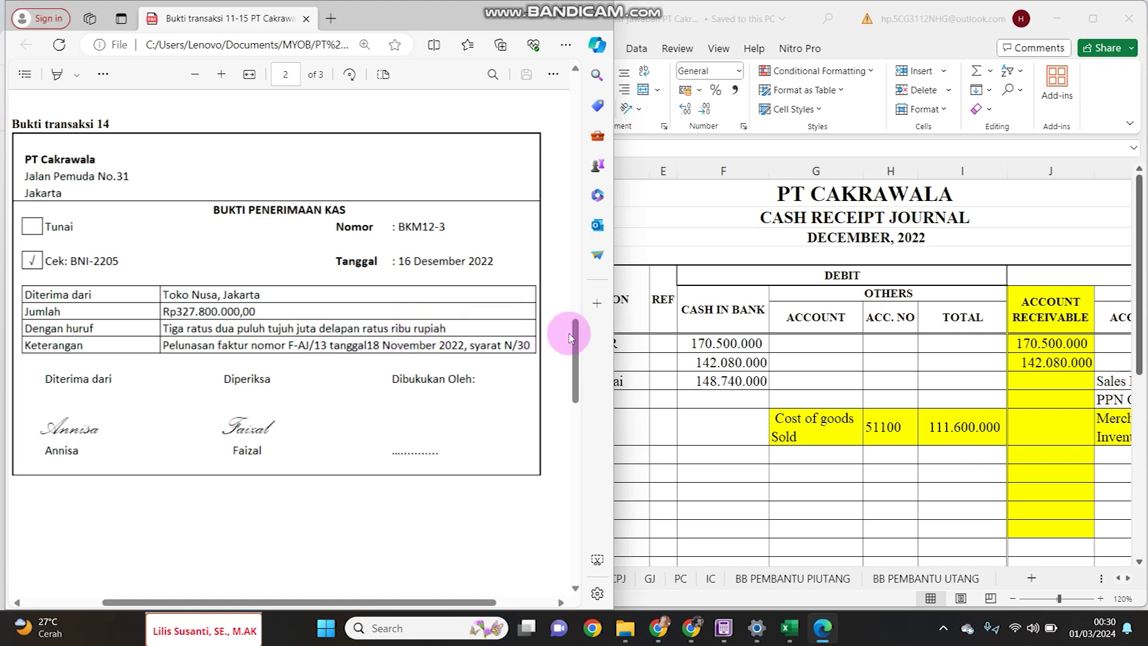
Enter date 16 in cell B14 of the journal's row 14
left_click(635, 338)
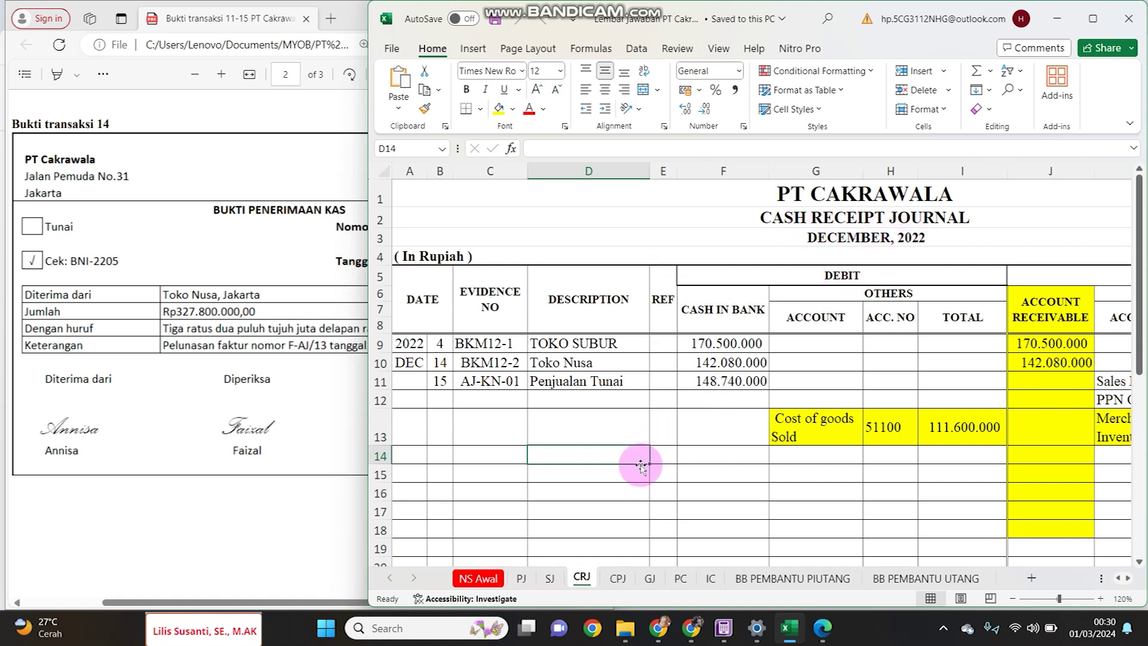
left_click(441, 460)
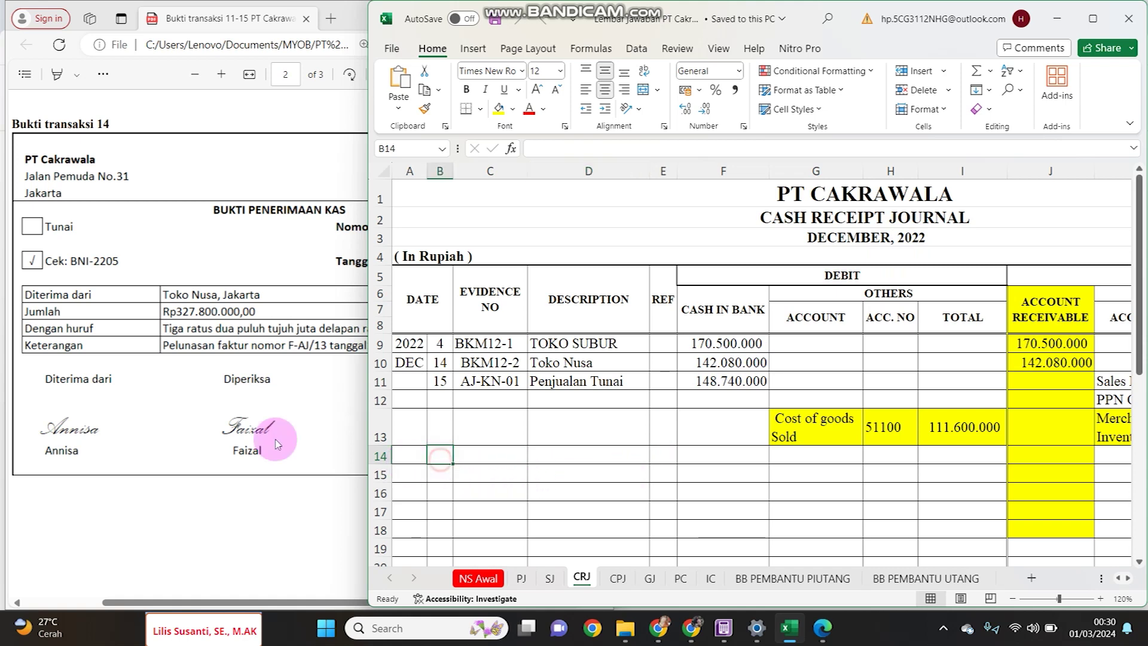
left_click(266, 434)
left_click(649, 267)
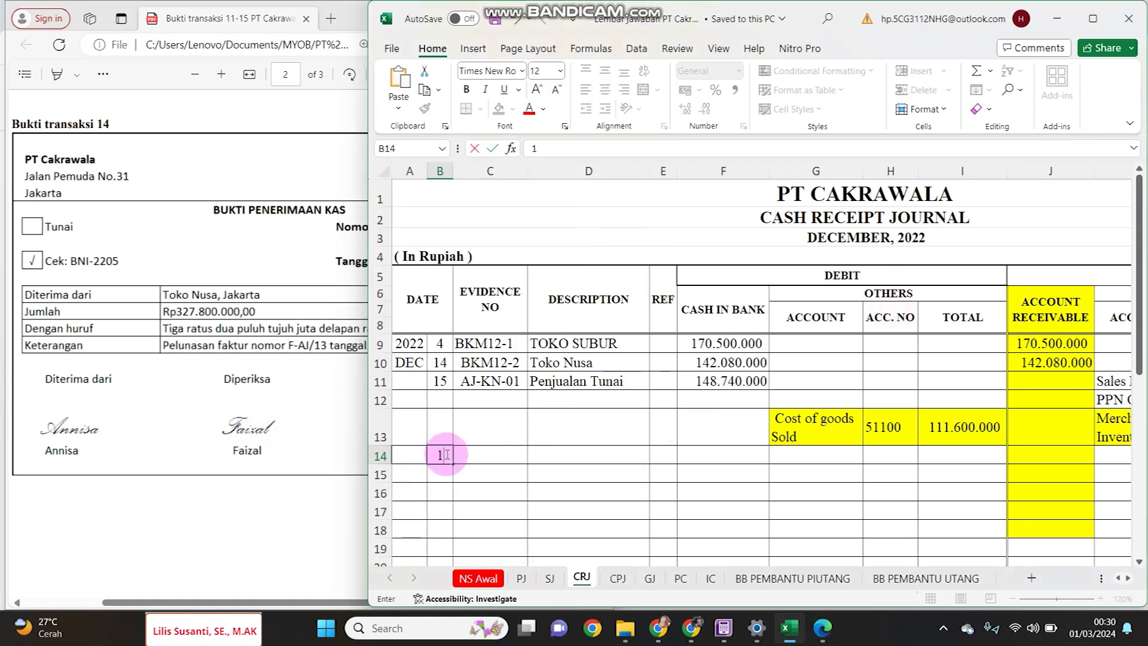
type("16")
left_click(486, 456)
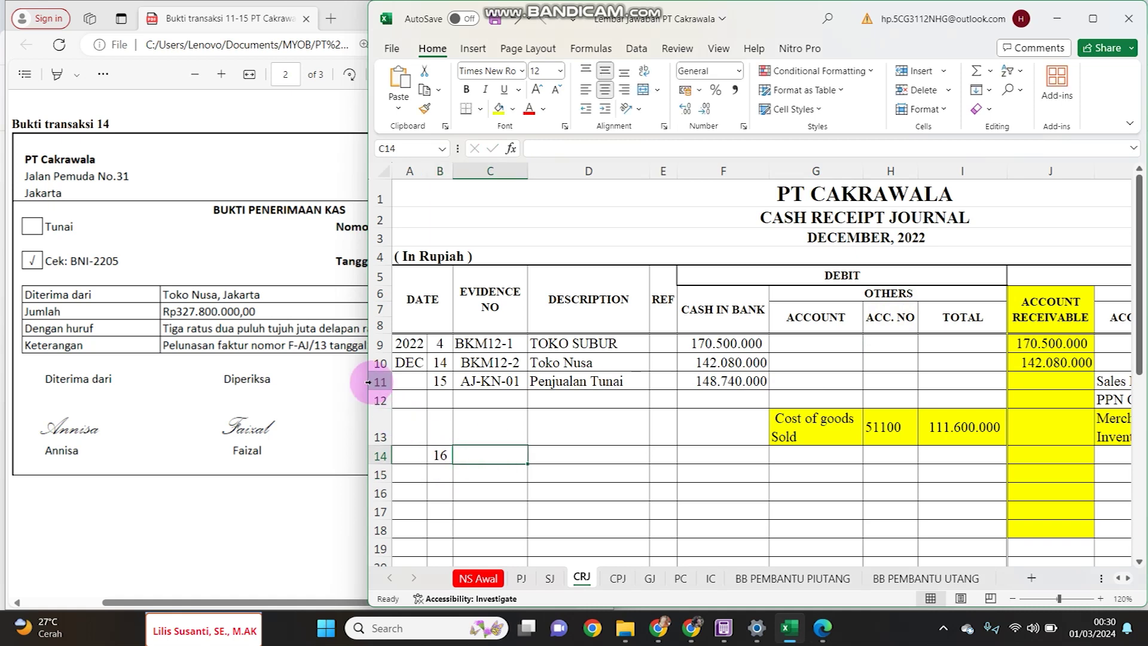
left_click_drag(364, 380, 471, 364)
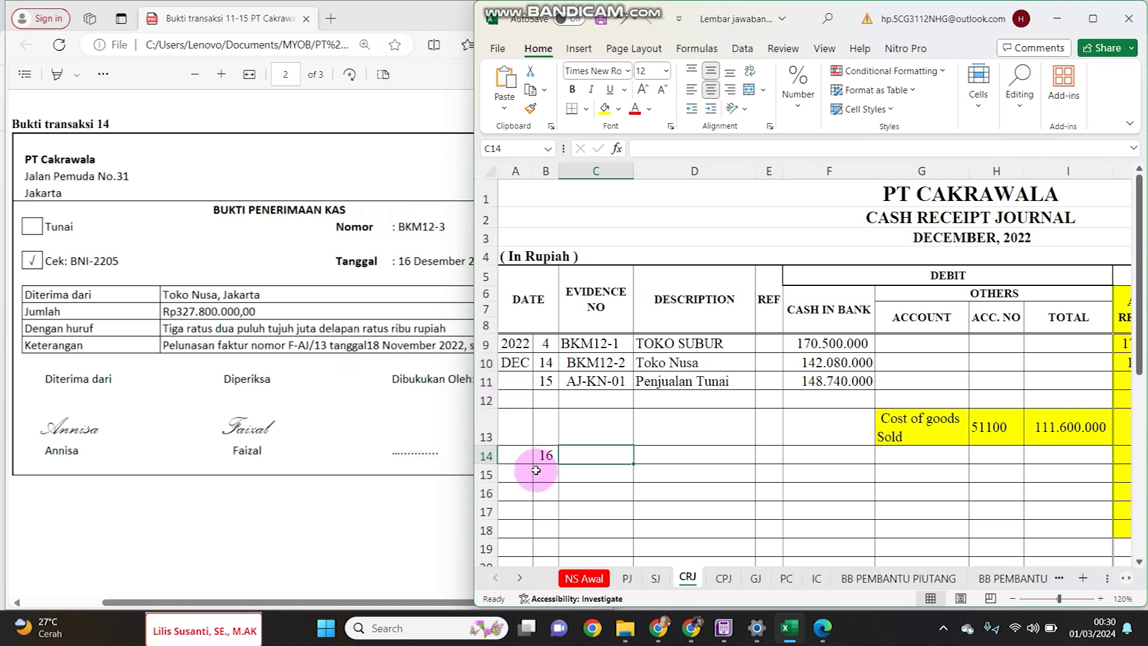
Fill row 14 with BKM12-3, Toko Nusa and 327.800.000 in Cash in Bank
type("BKM12-3")
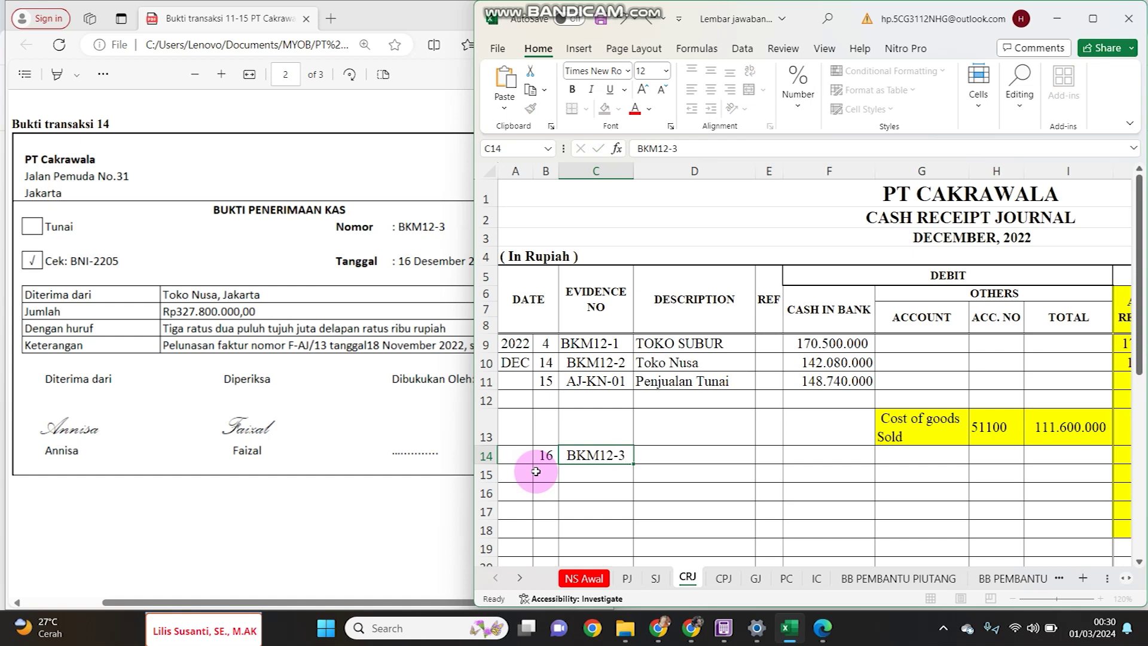
key("Tab")
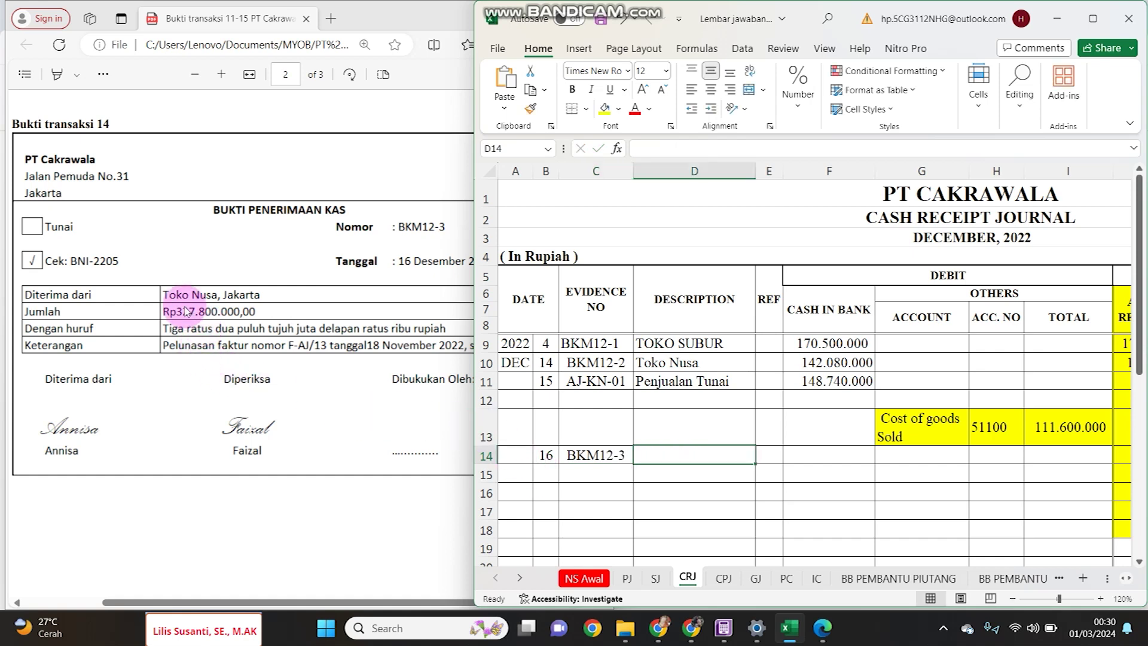
type("Toko Nusa")
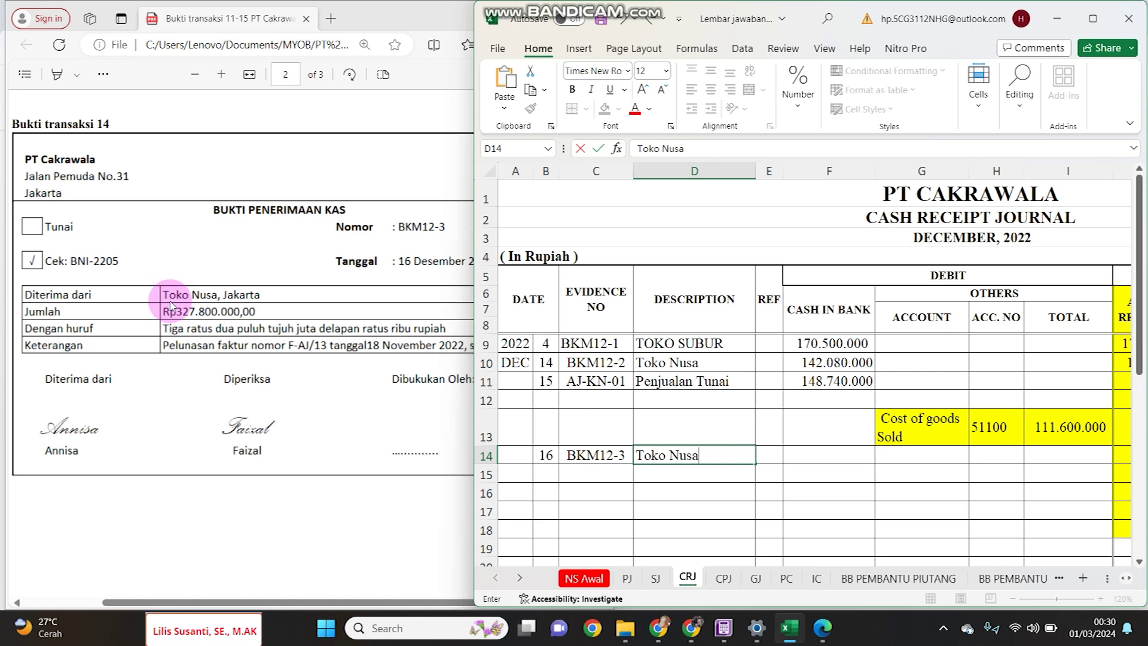
key("Tab")
key("Tab")
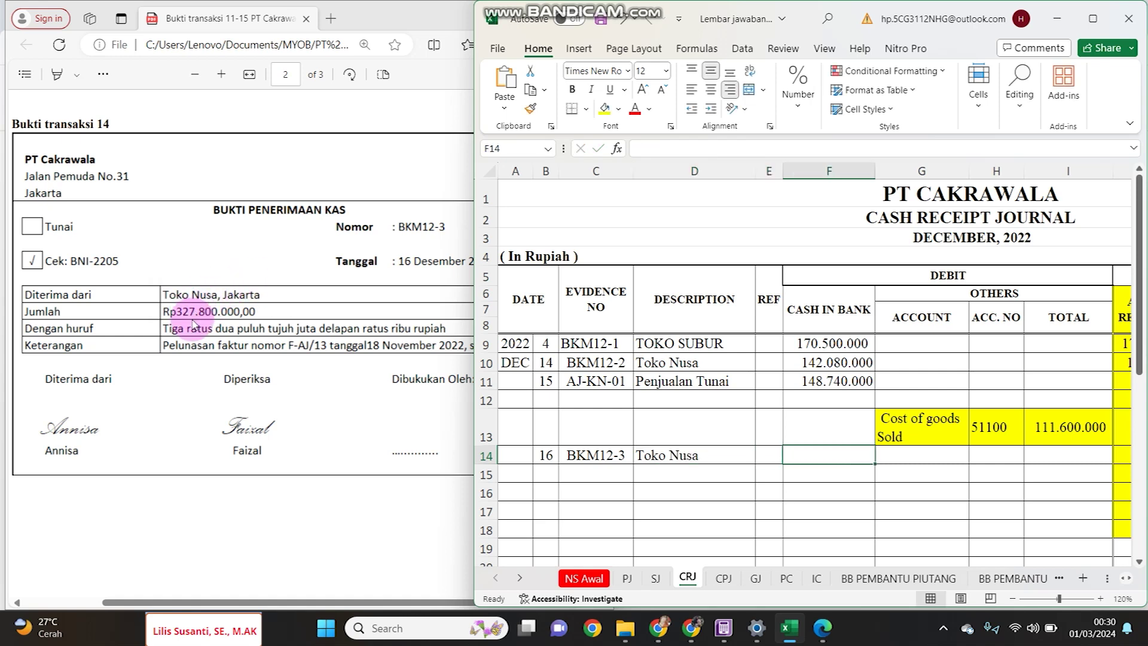
type("327.800.000")
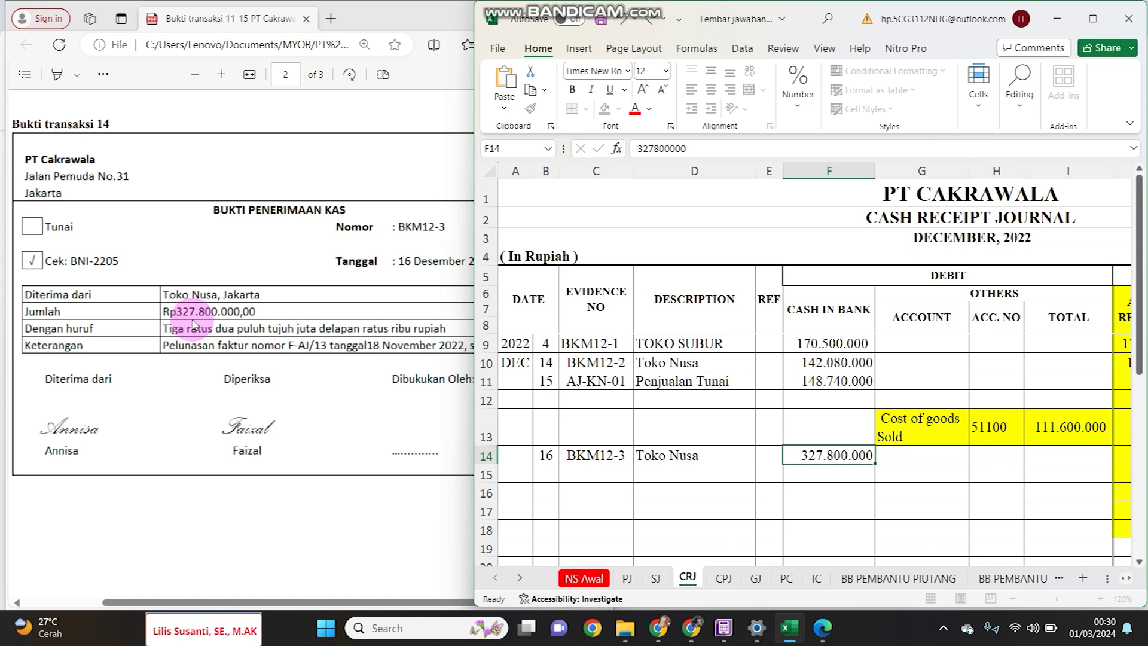
key("Tab")
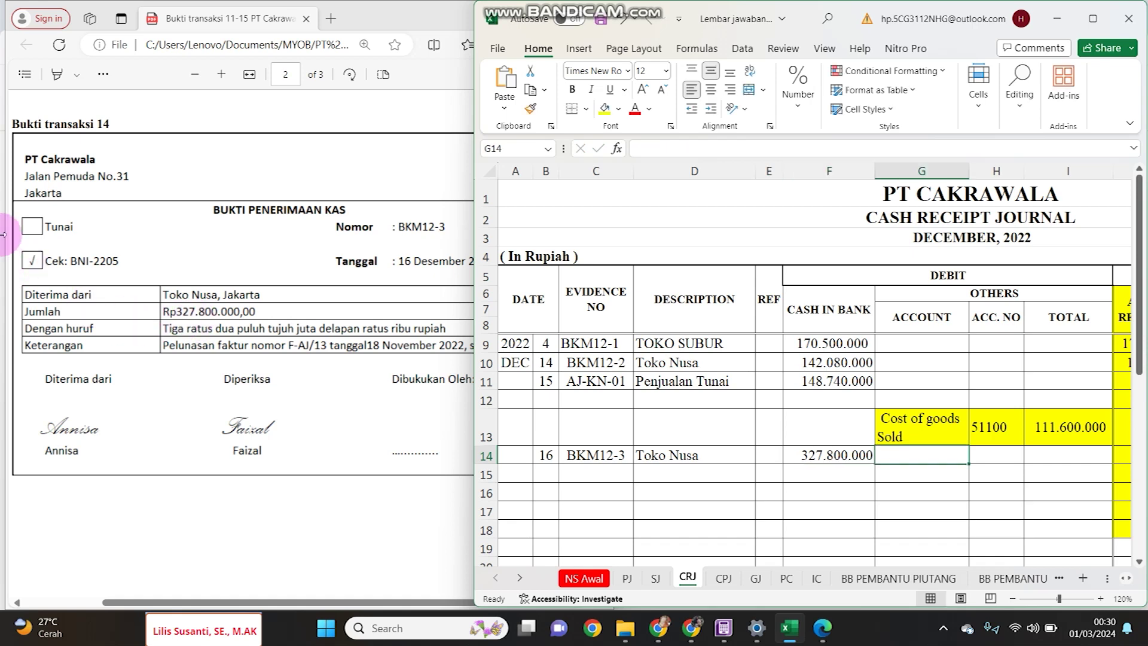
Enter =F14 in J14 to credit 327.800.000 to Account Receivable
left_click(277, 228)
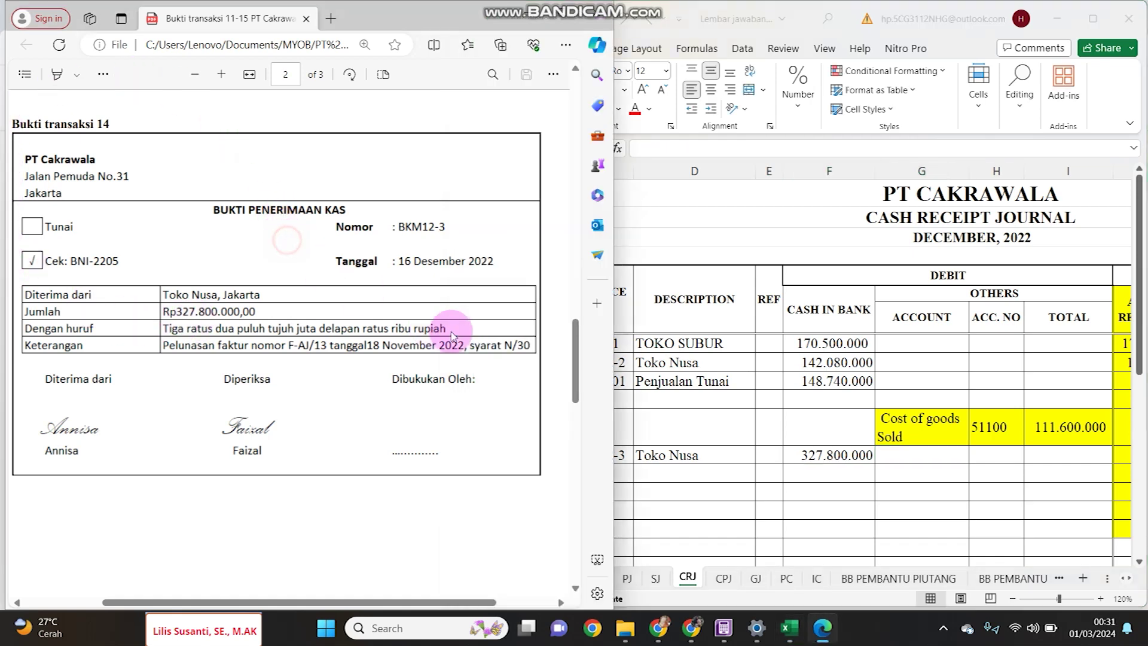
left_click(783, 426)
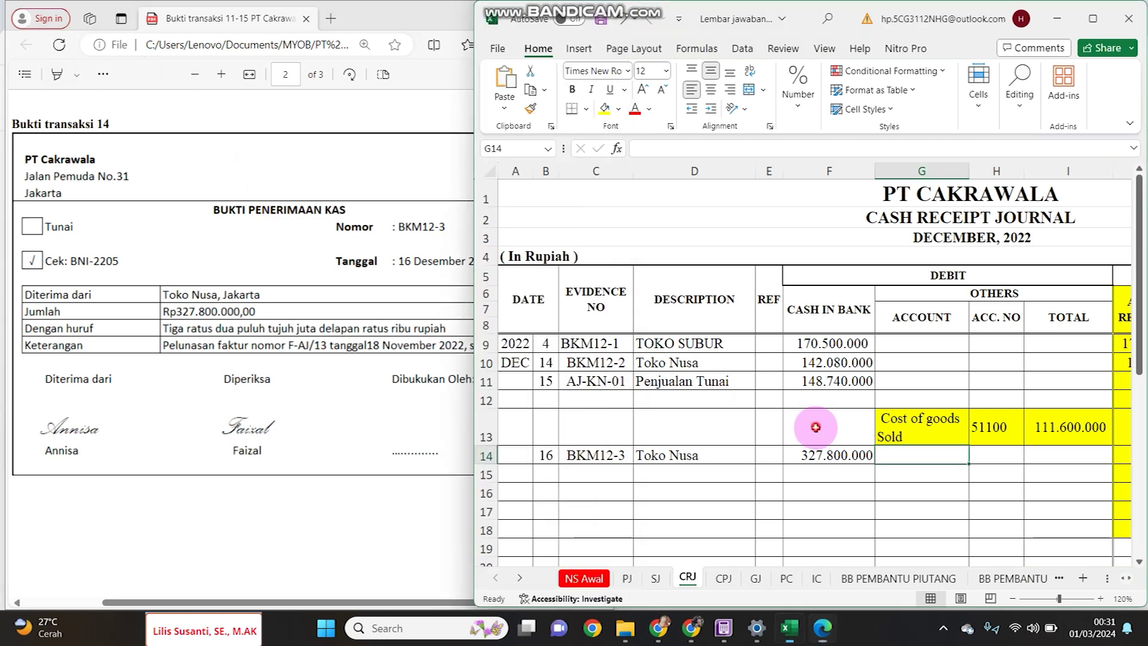
key("Right")
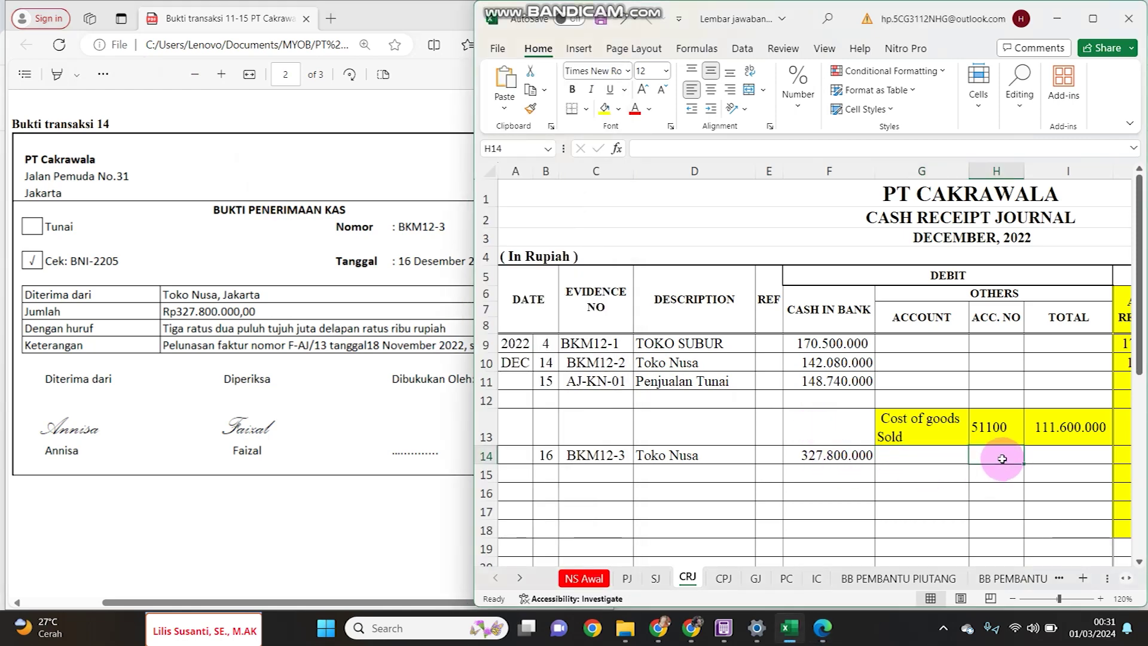
key("Right")
key("Right")
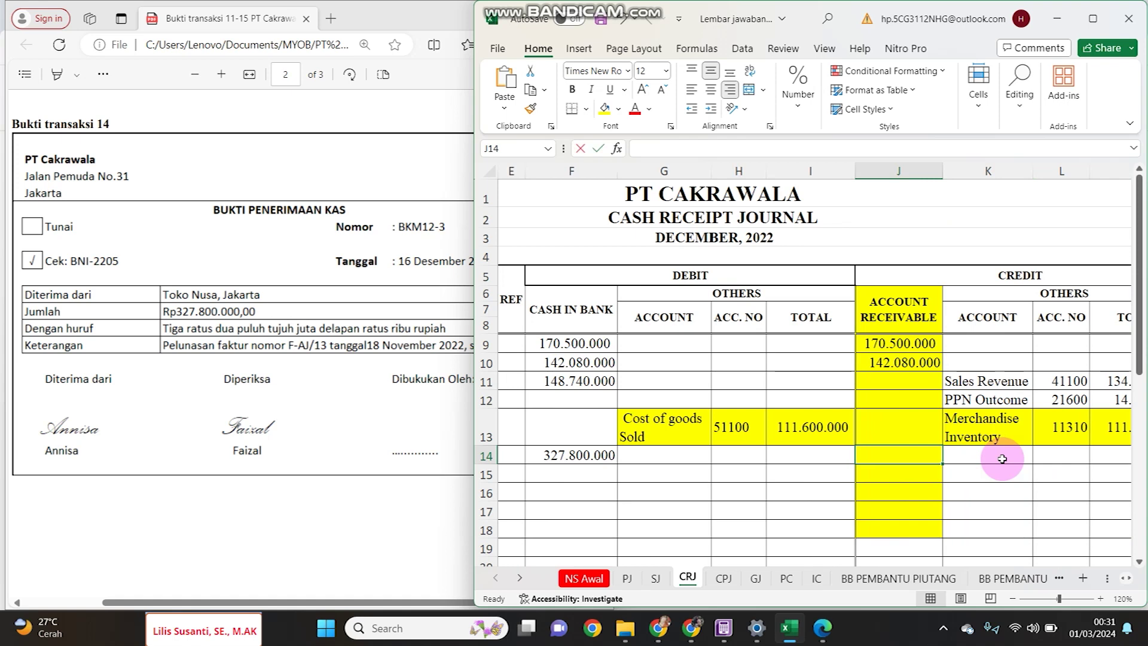
type("=")
key("Left")
key("Left")
key("Left")
key("Left")
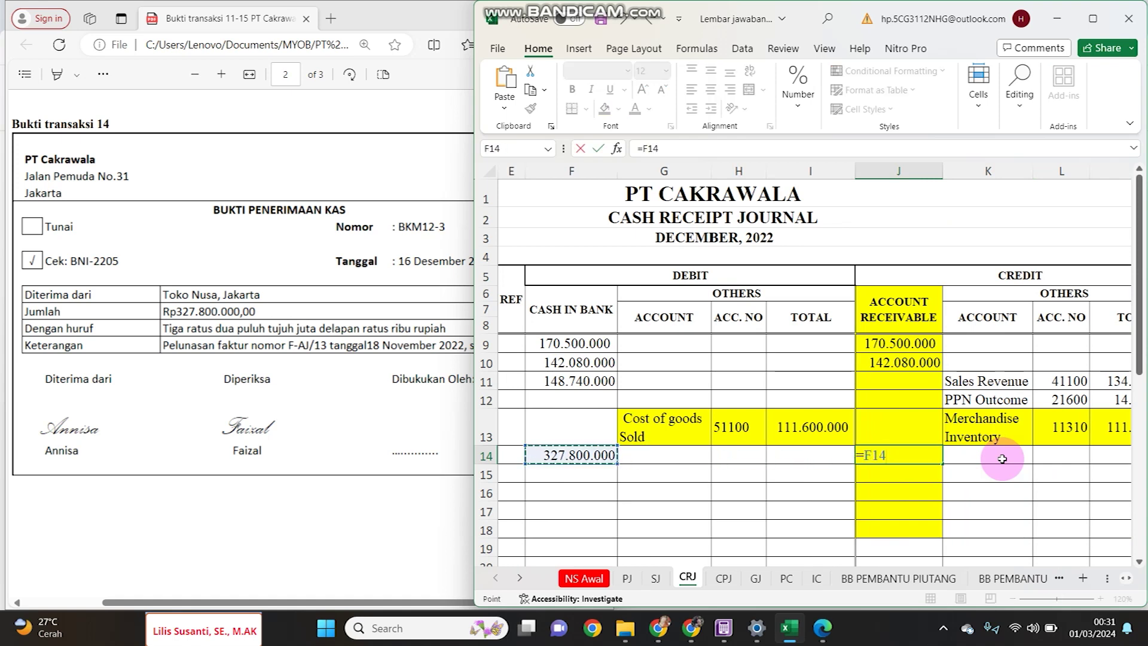
key("Return")
Widen the journal window and scroll back to check the Toko Nusa entry in D14
left_click(906, 455)
left_click(876, 322)
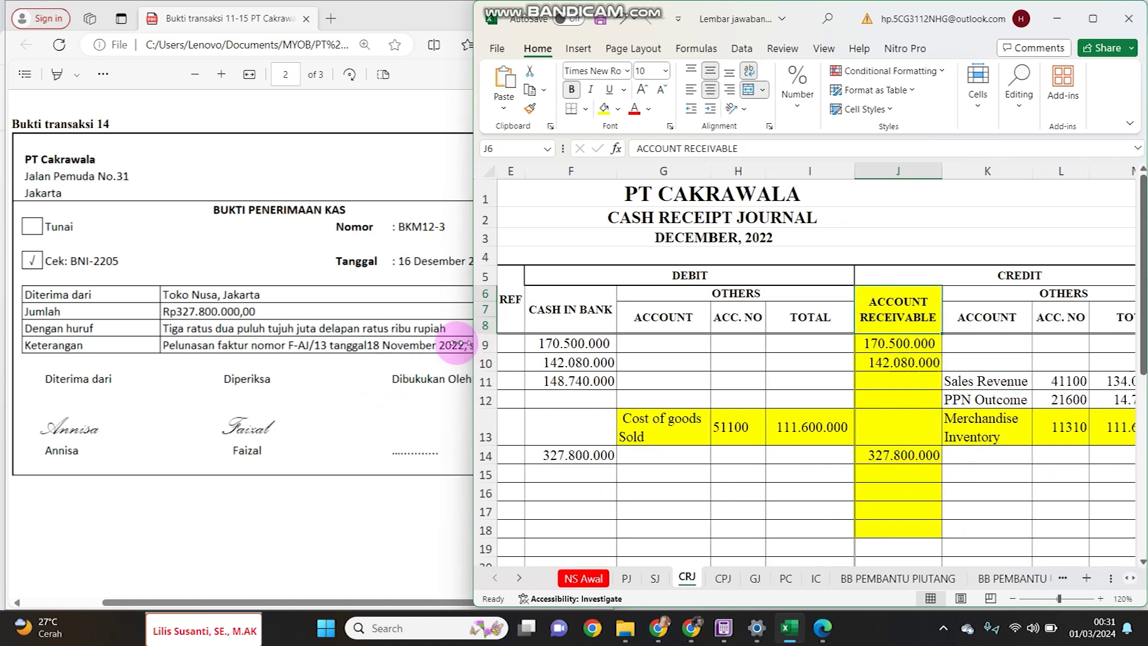
left_click_drag(472, 343, 291, 346)
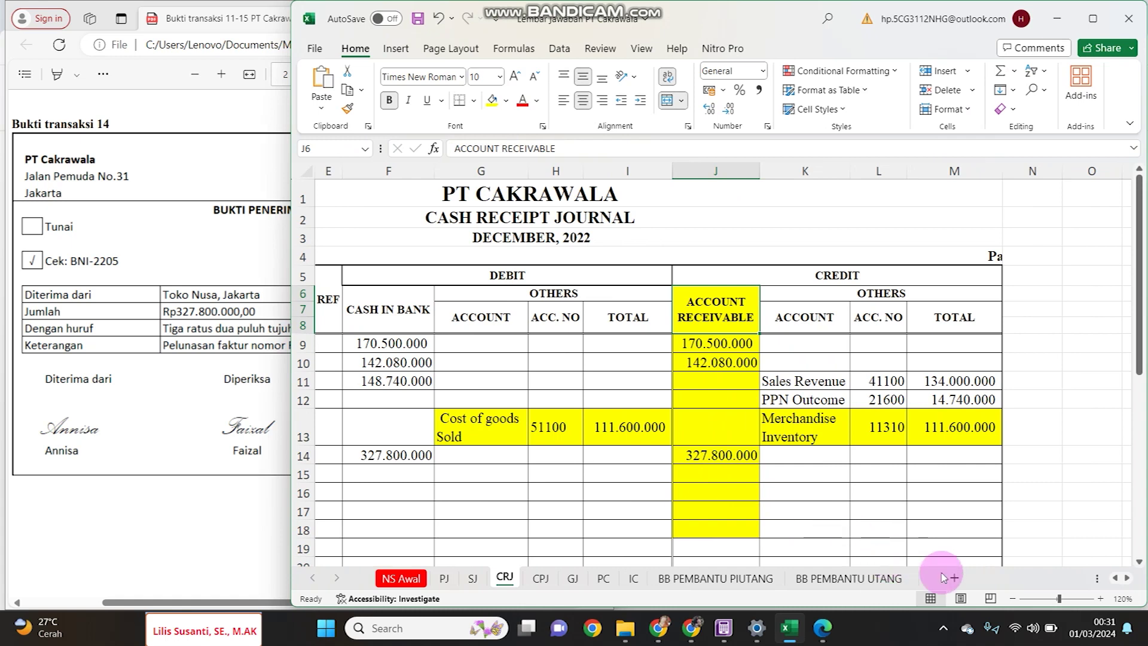
left_click_drag(1099, 580, 1061, 579)
left_click(1083, 578)
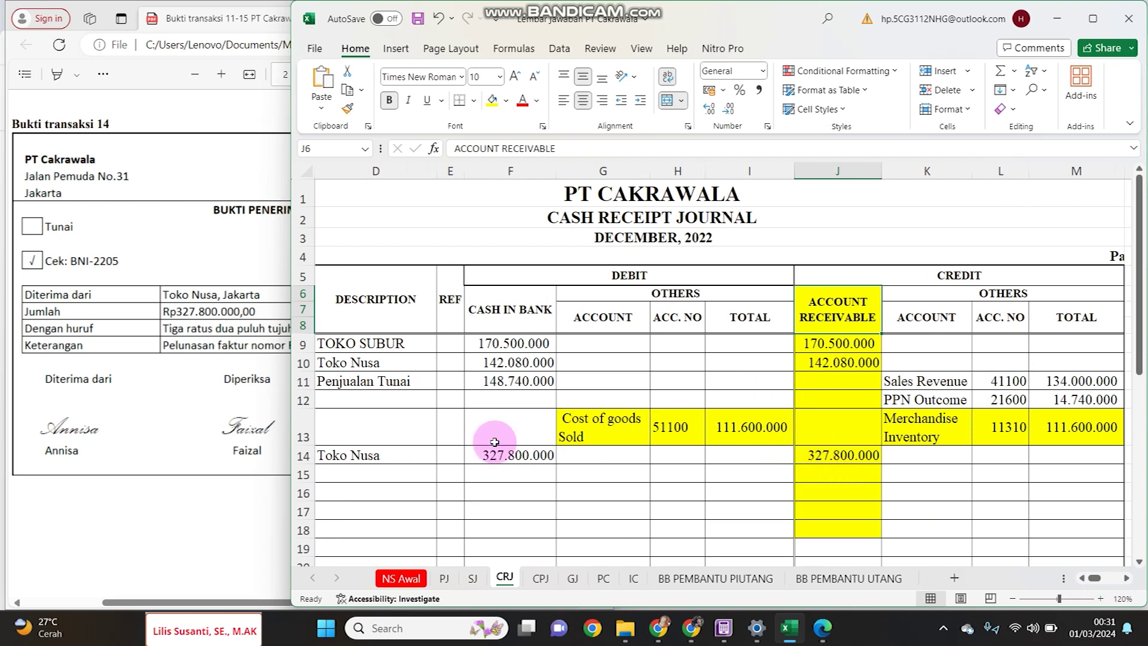
left_click(368, 459)
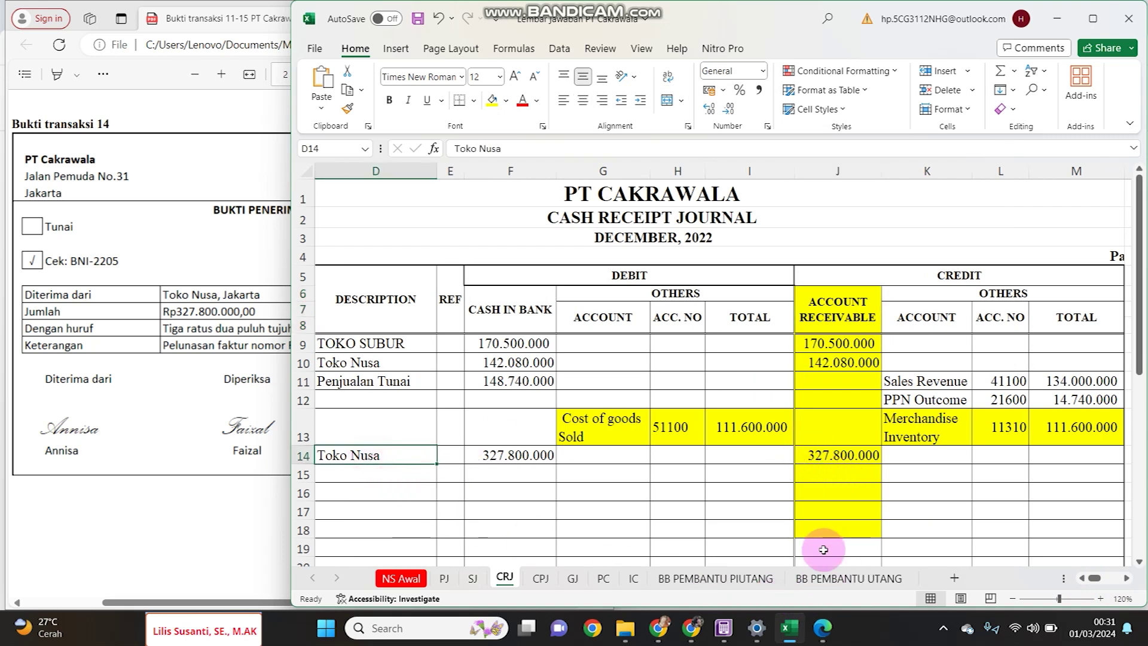
On the BB PEMBANTU PIUTANG sheet, enter date 16 in B24 for a new ledger row
left_click(717, 579)
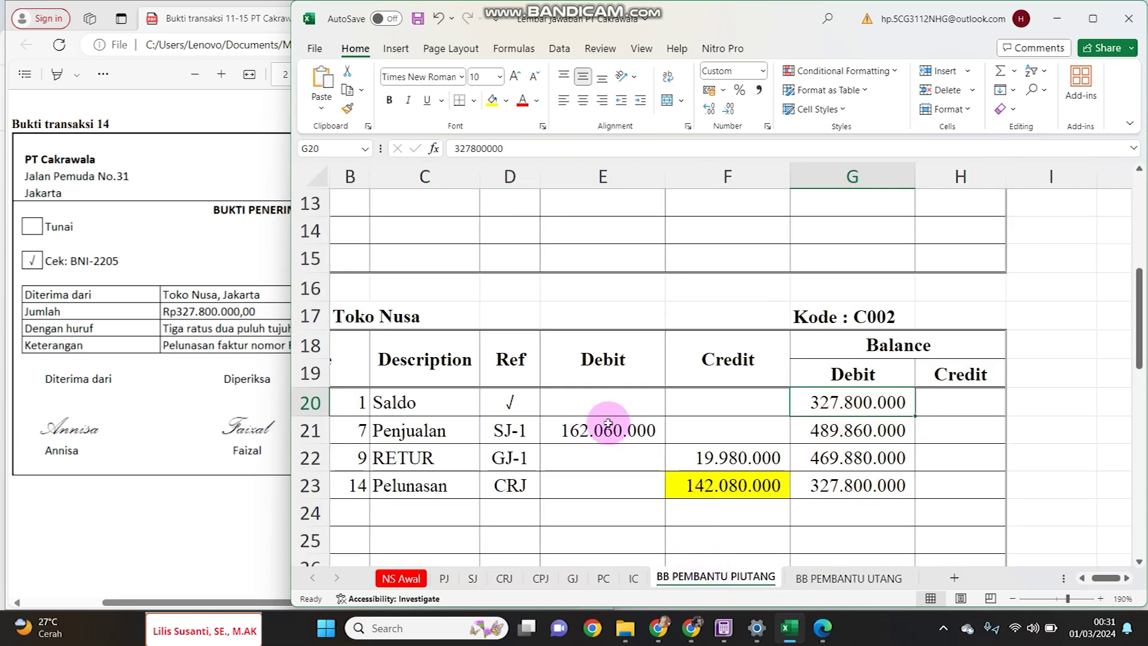
left_click(439, 454)
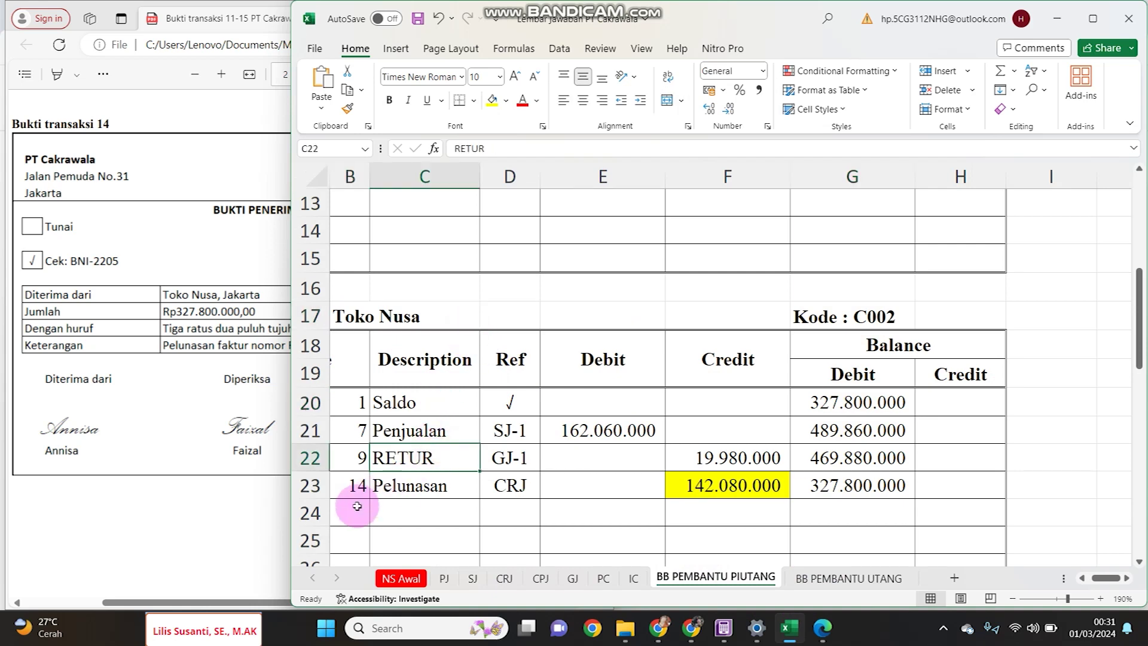
left_click(261, 458)
left_click(863, 345)
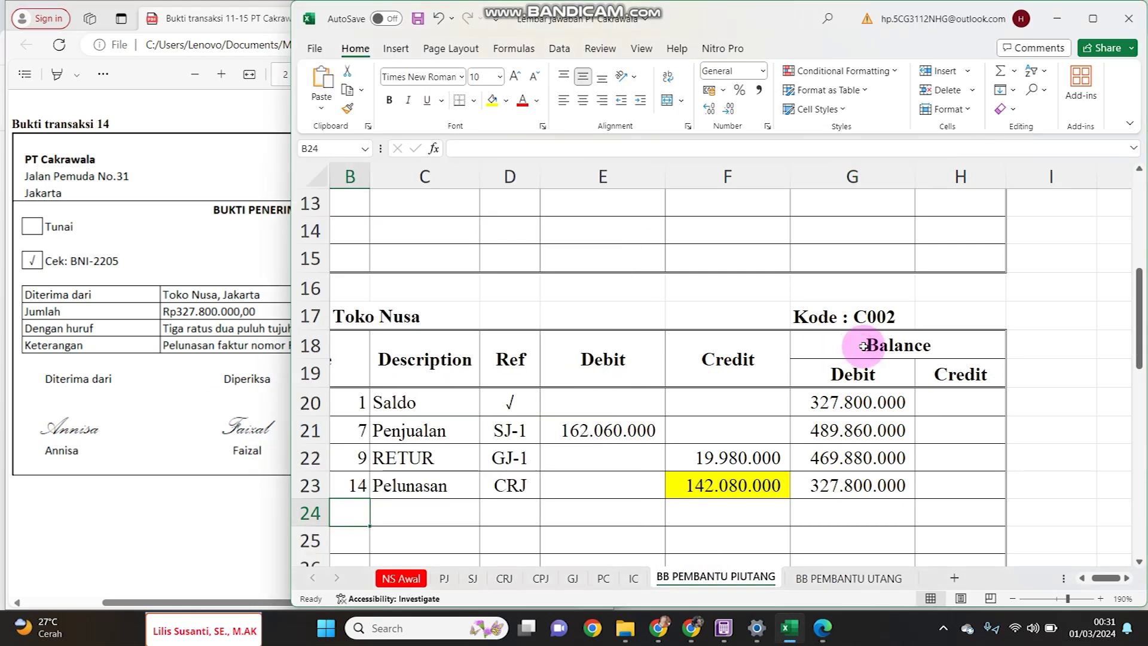
type("16")
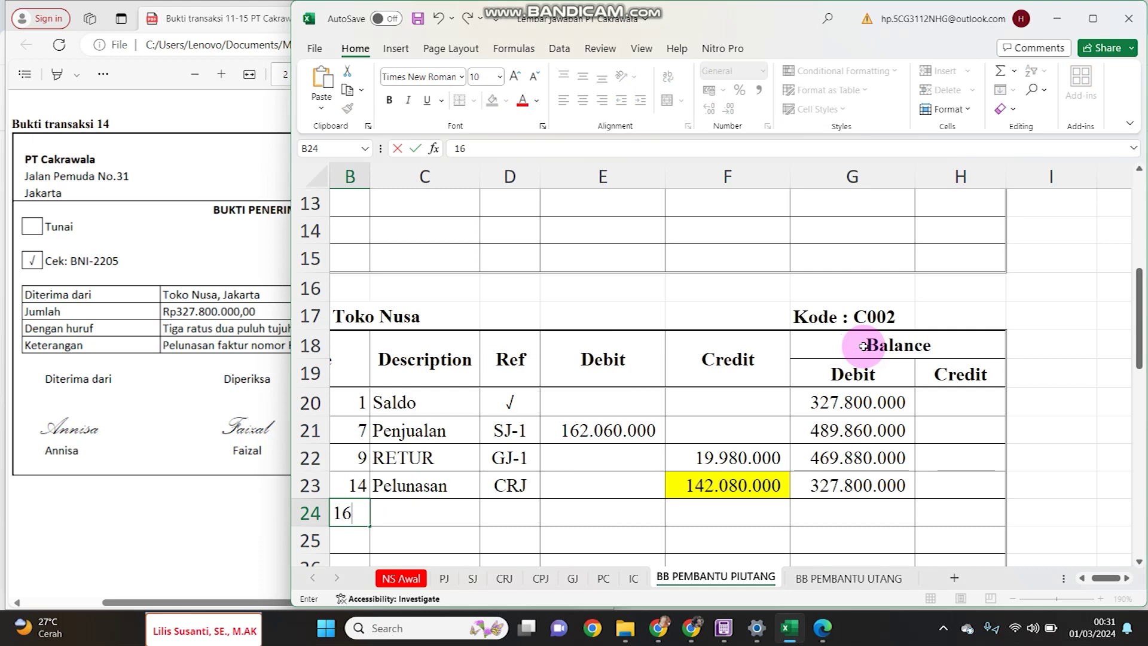
key("Tab")
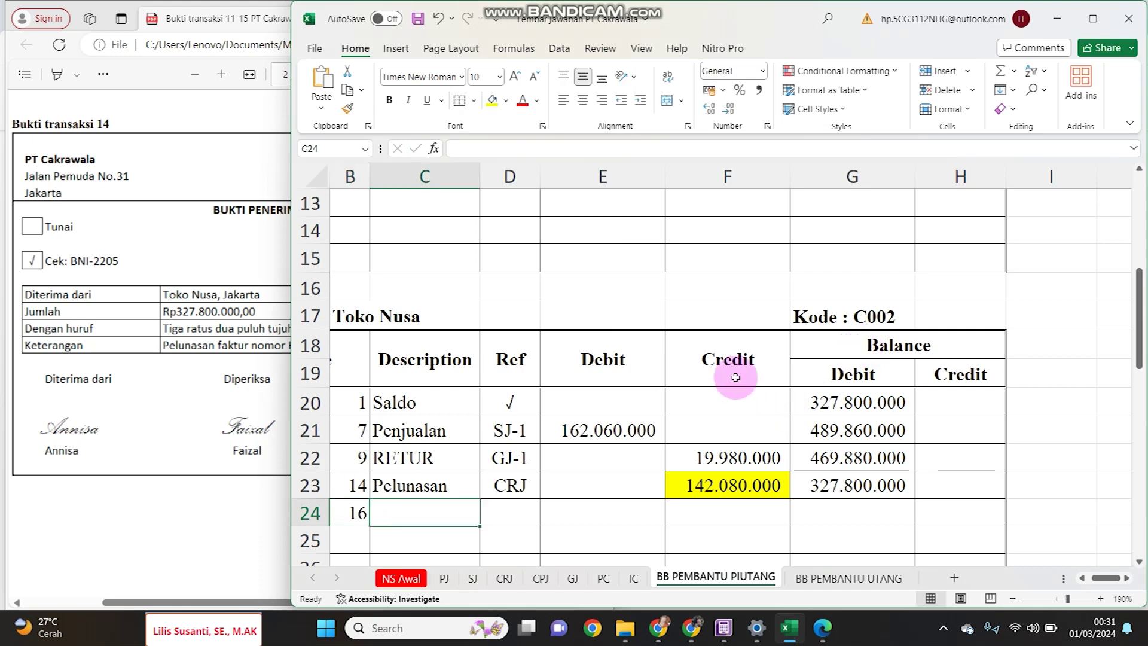
Copy row 23's Pelunasan description and reference into row 24 and change D24 to CRJ-1
left_click_drag(452, 485, 503, 485)
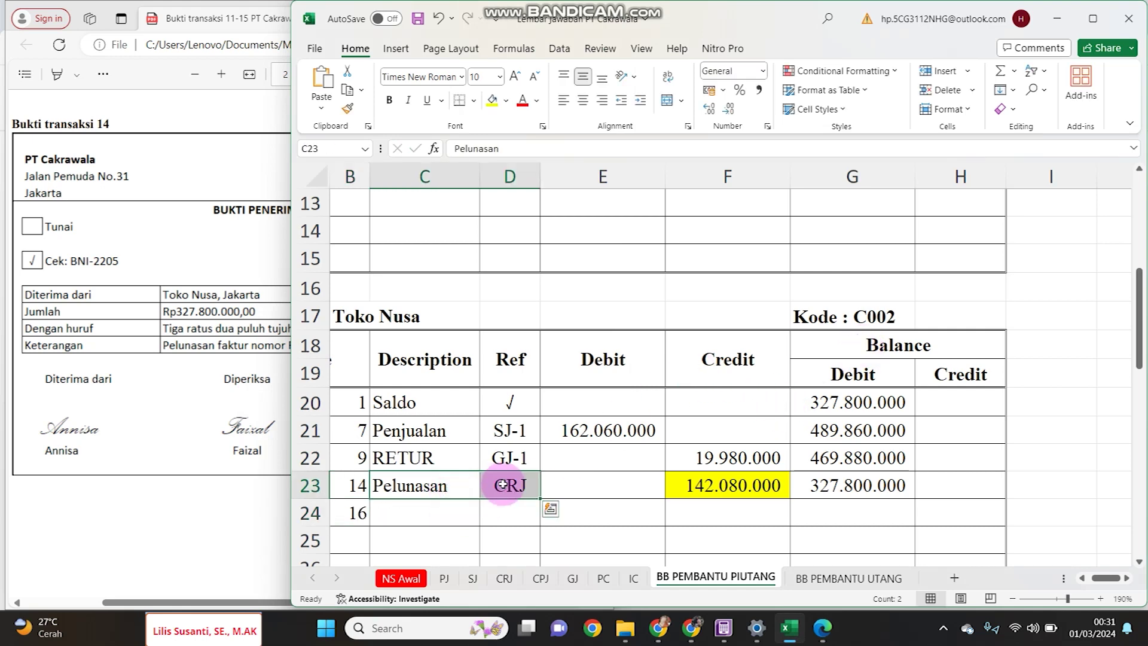
key("ctrl+c")
left_click(451, 513)
key("ctrl+v")
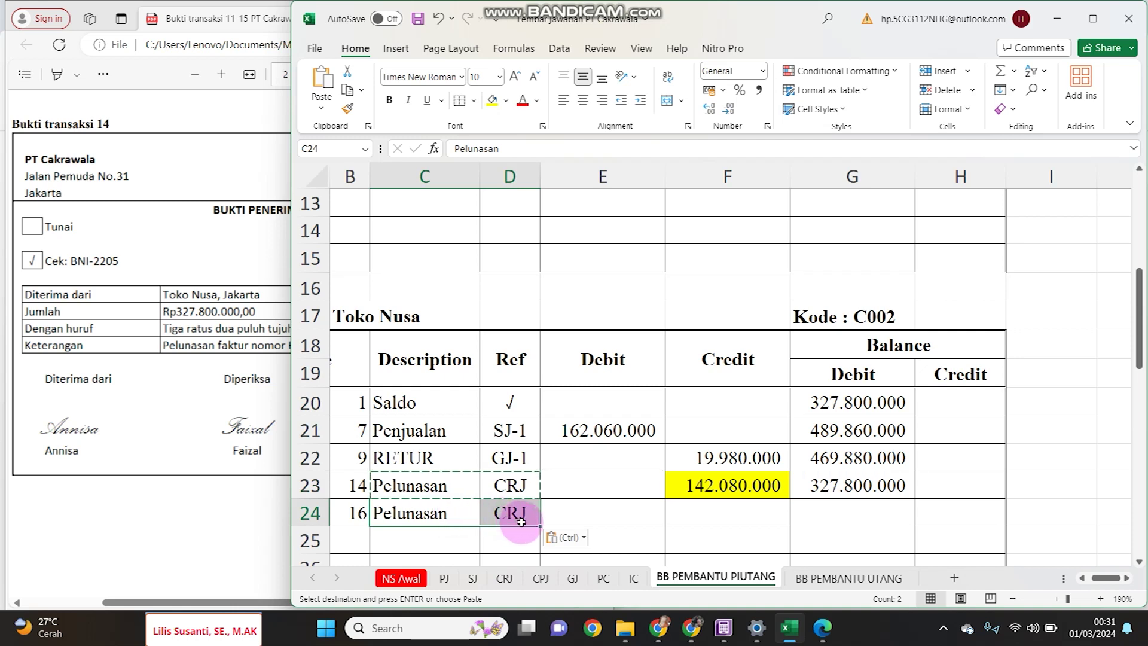
left_click(525, 517)
double_click(529, 514)
type("-1")
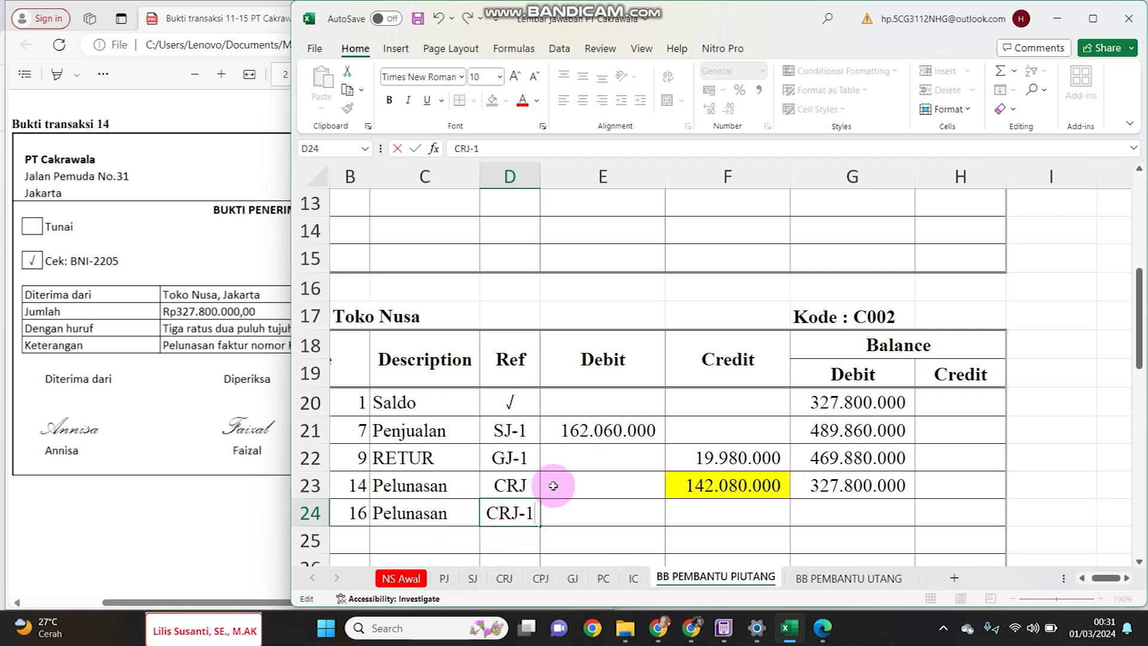
left_click(583, 478)
Copy CRJ-1 into D23 so row 23's reference also reads CRJ-1
left_click(525, 509)
key("ctrl+c")
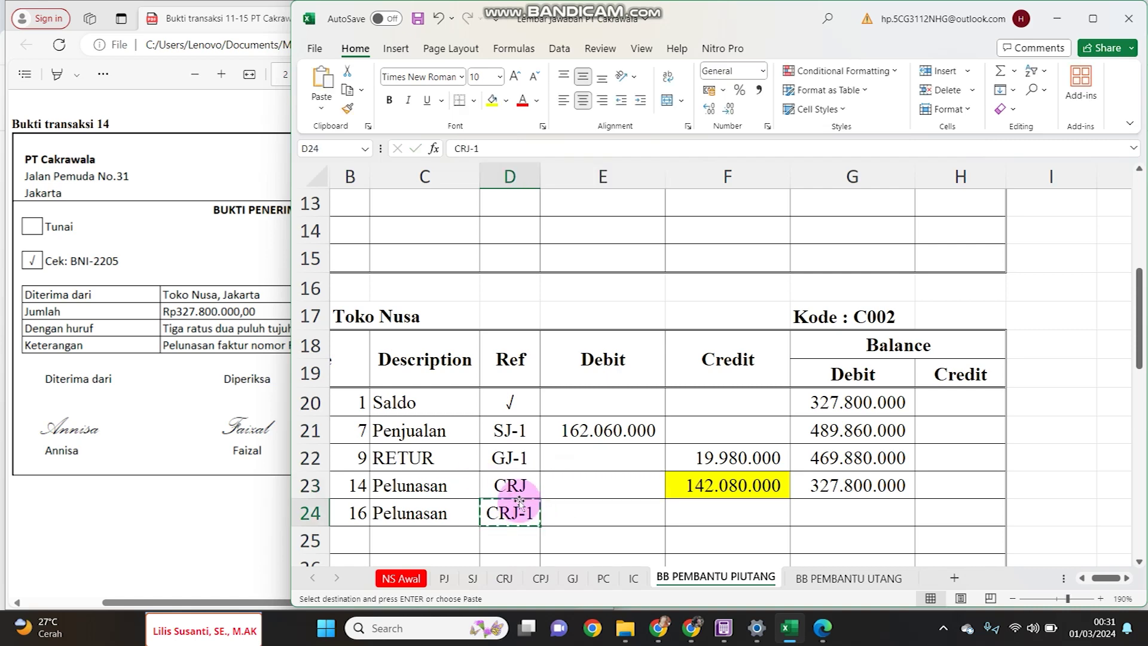
left_click(512, 486)
key("ctrl+v")
left_click(706, 516)
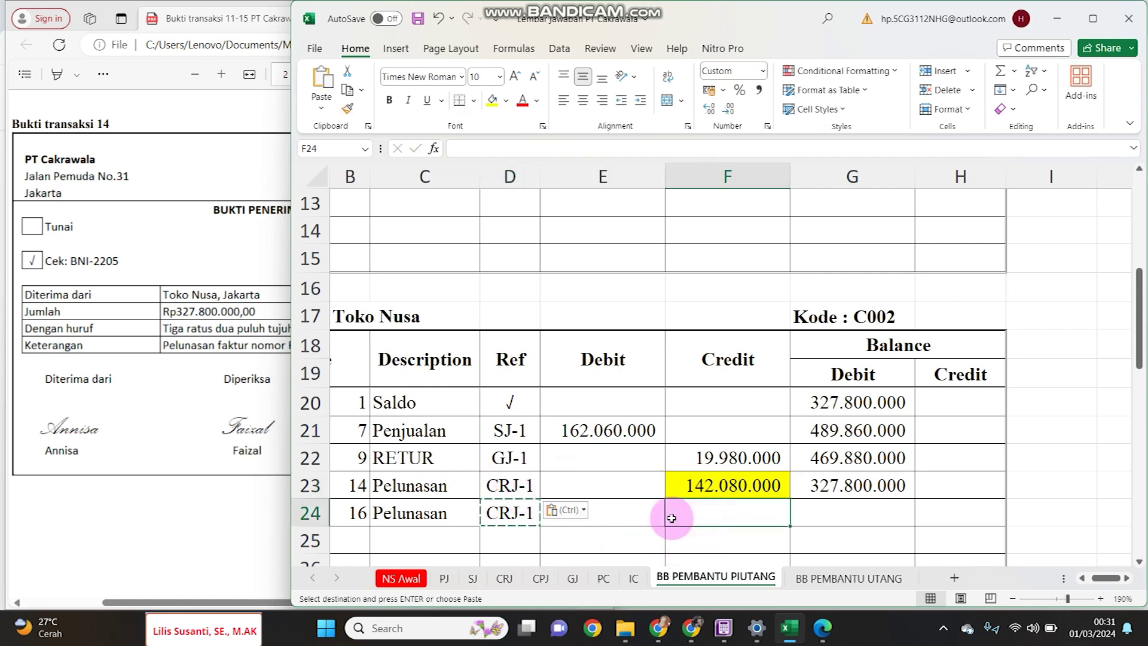
Enter =CRJ!J14 in F24 to credit the 327.800.000 receipt
type("=CRJ!J14")
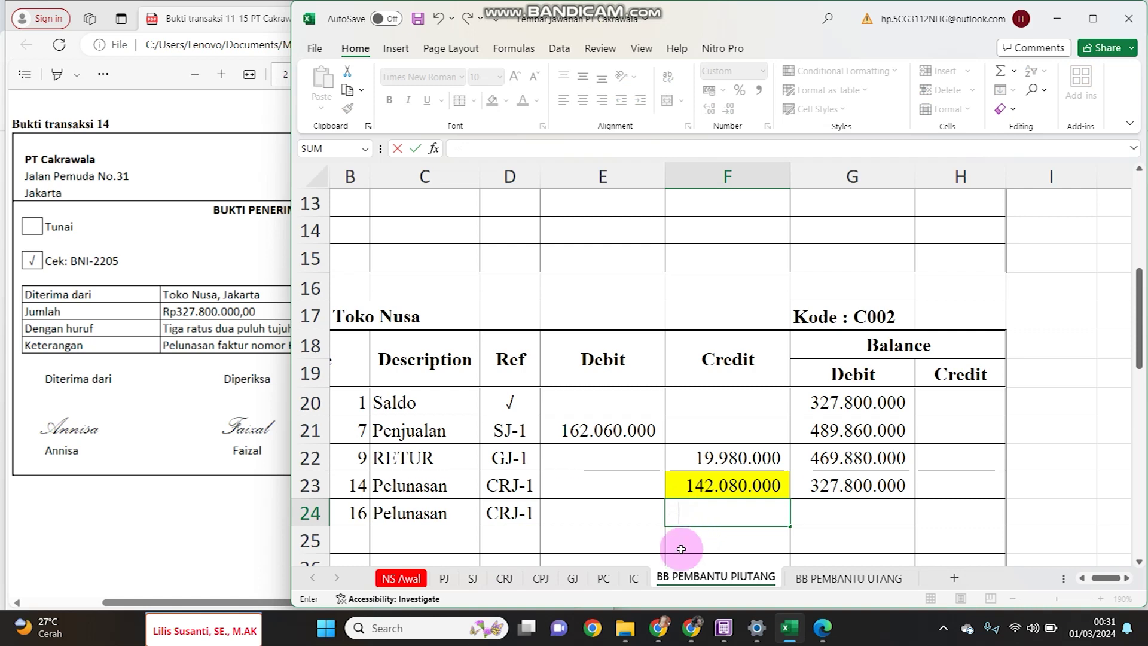
left_click(506, 578)
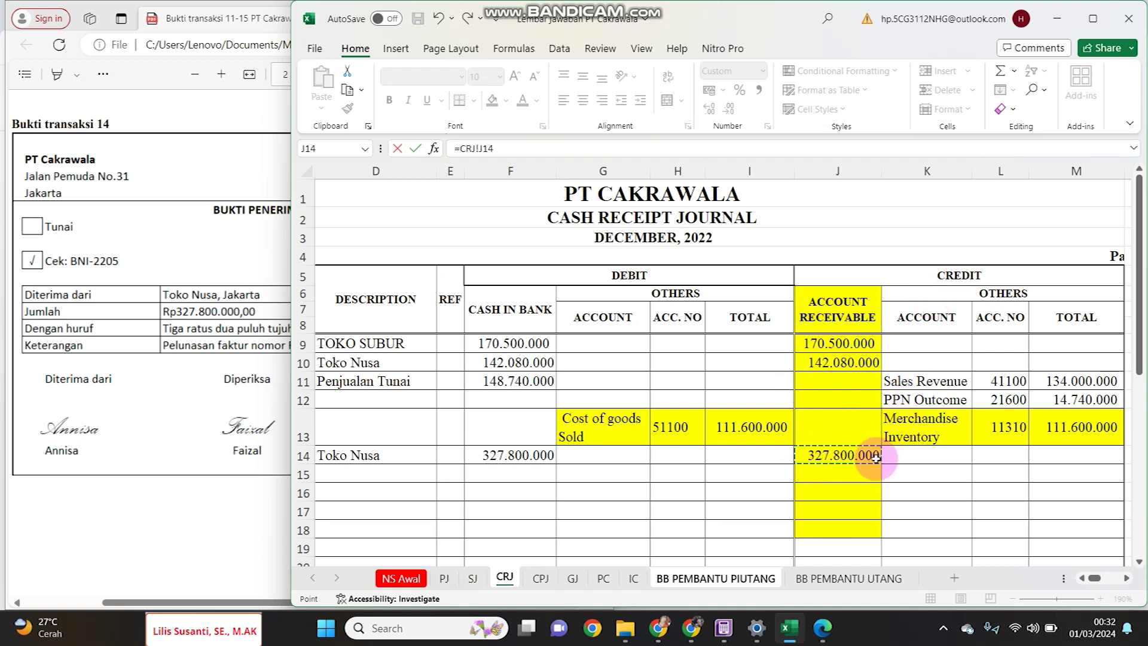
left_click(855, 456)
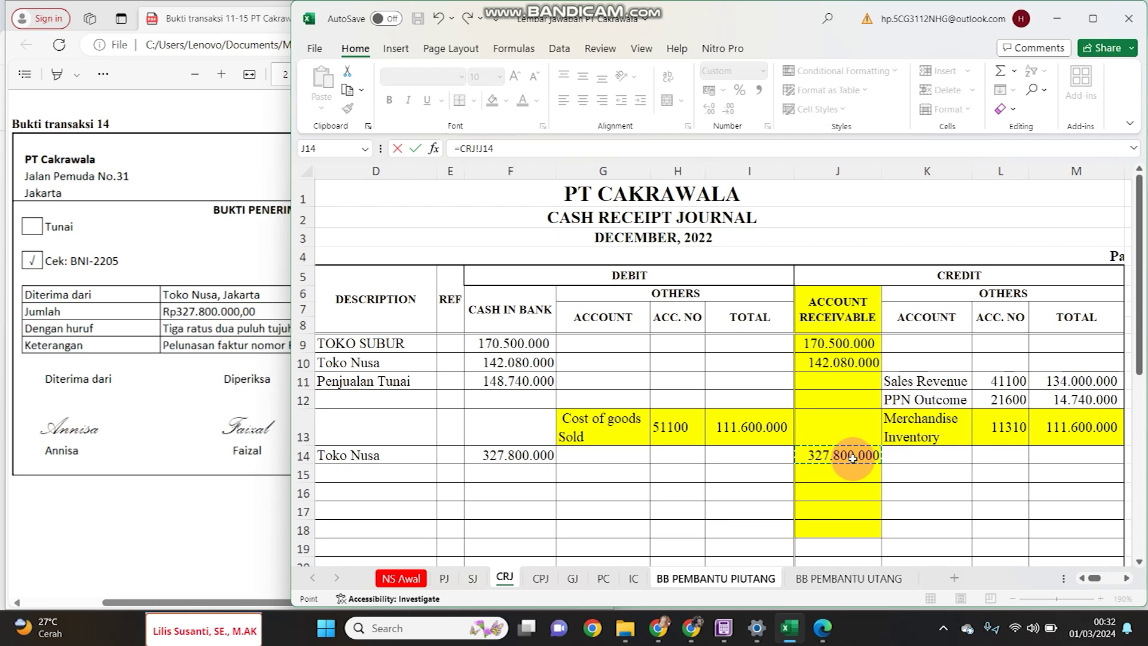
key("Return")
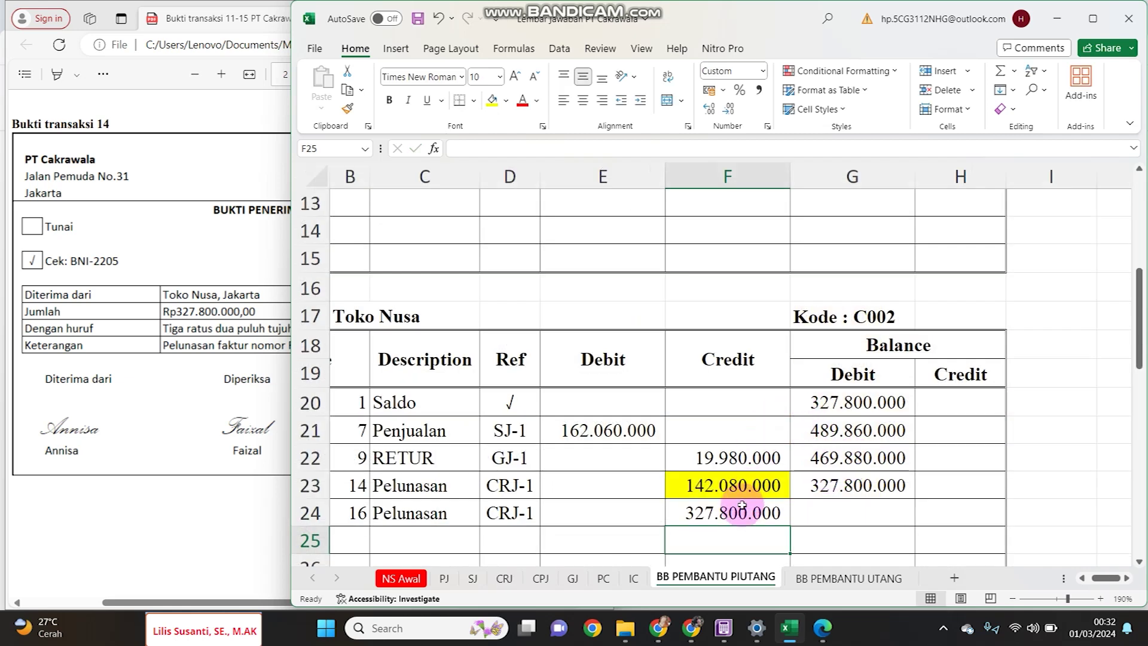
Enter =G23-F24 in G24, bringing the Toko Nusa balance to zero
left_click(879, 486)
left_click(882, 520)
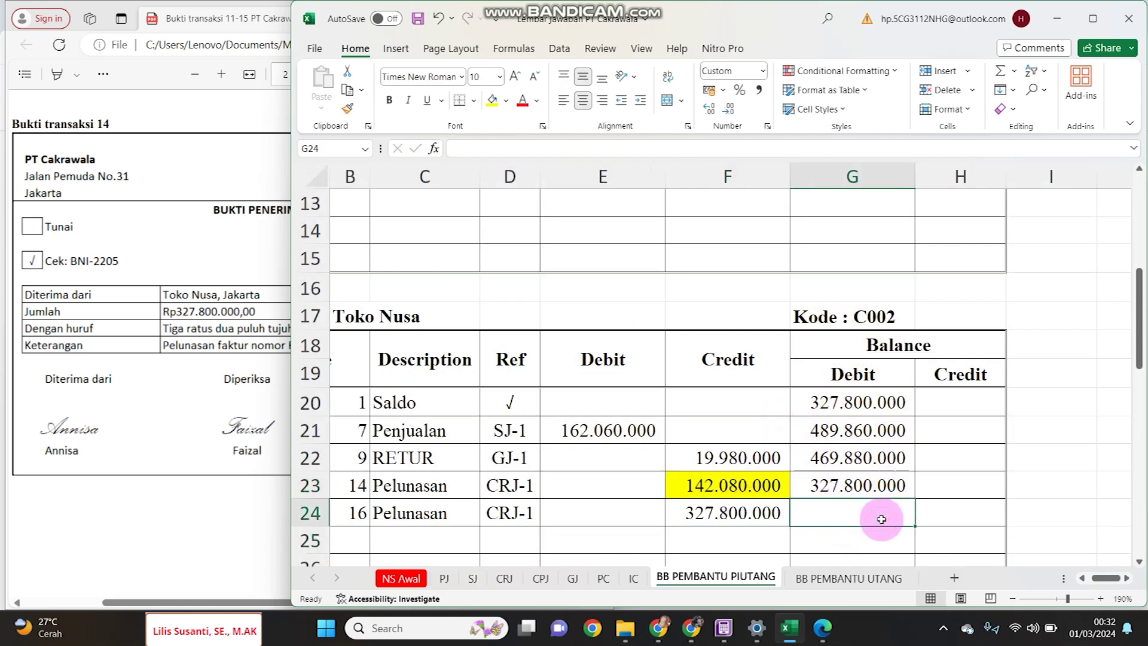
type("=")
key("Up")
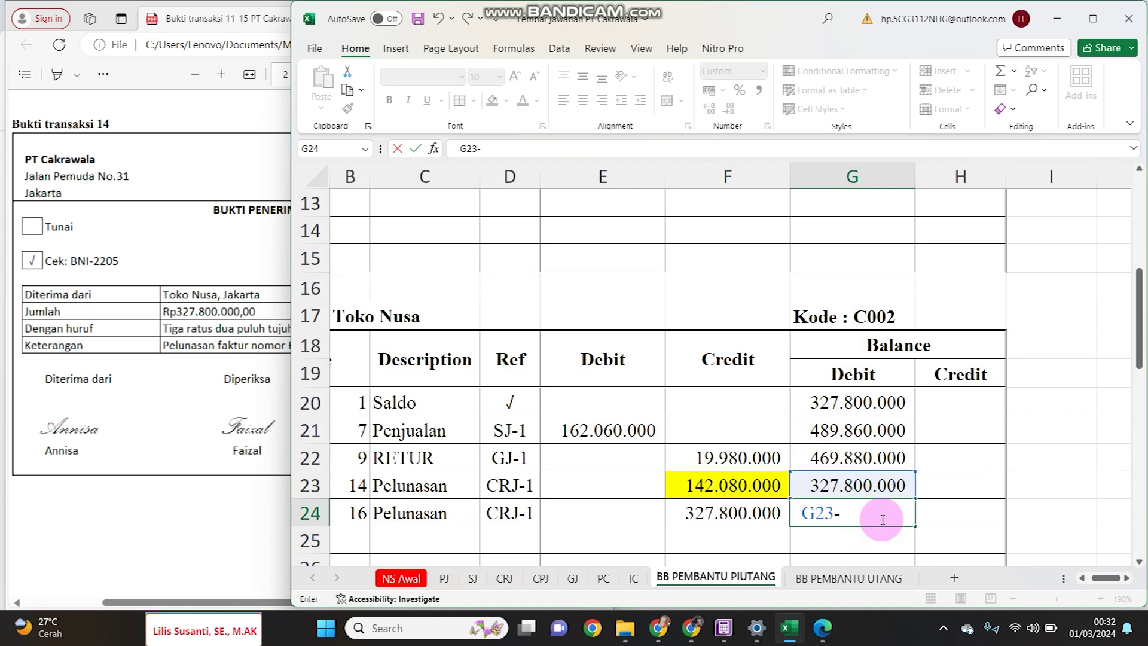
key("Left")
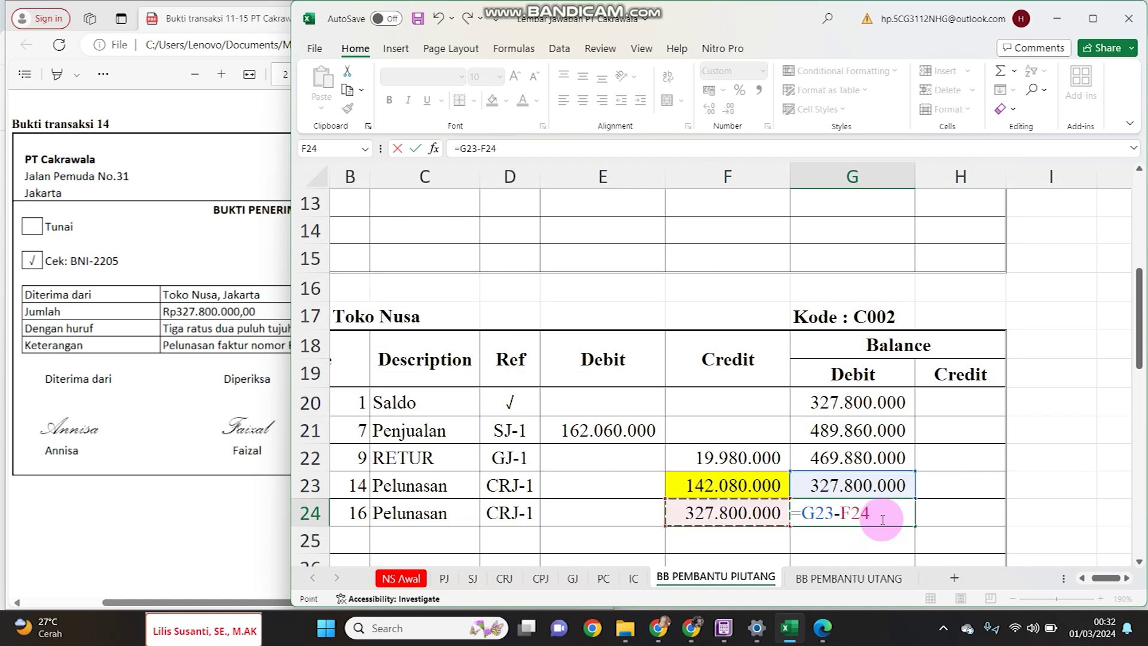
key("Return")
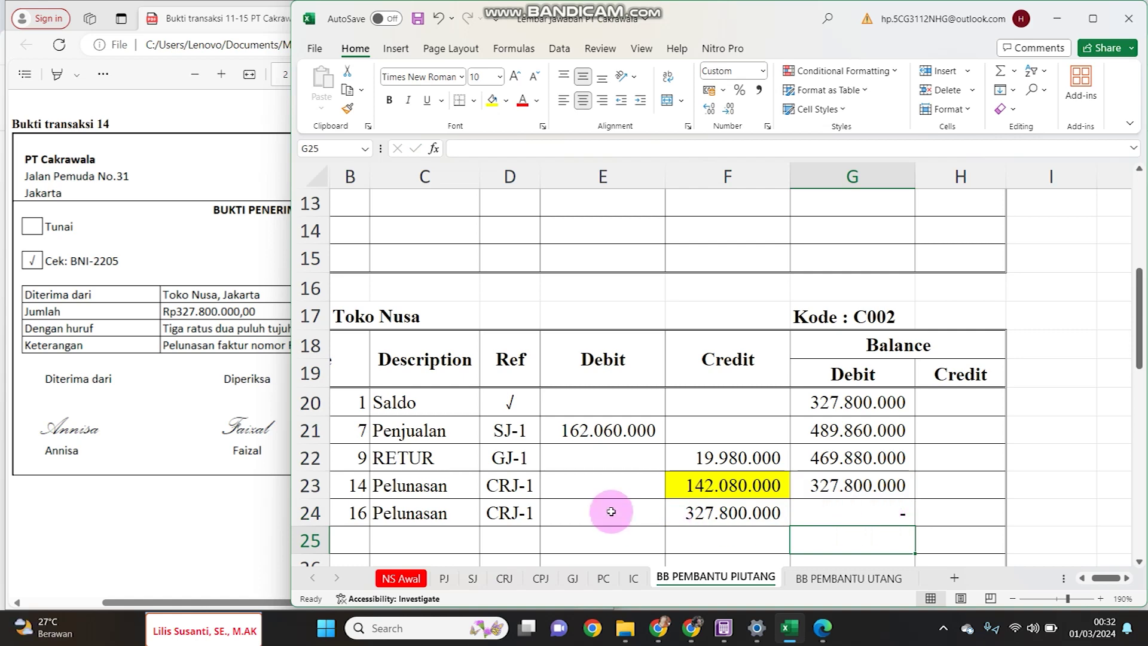
left_click(876, 508)
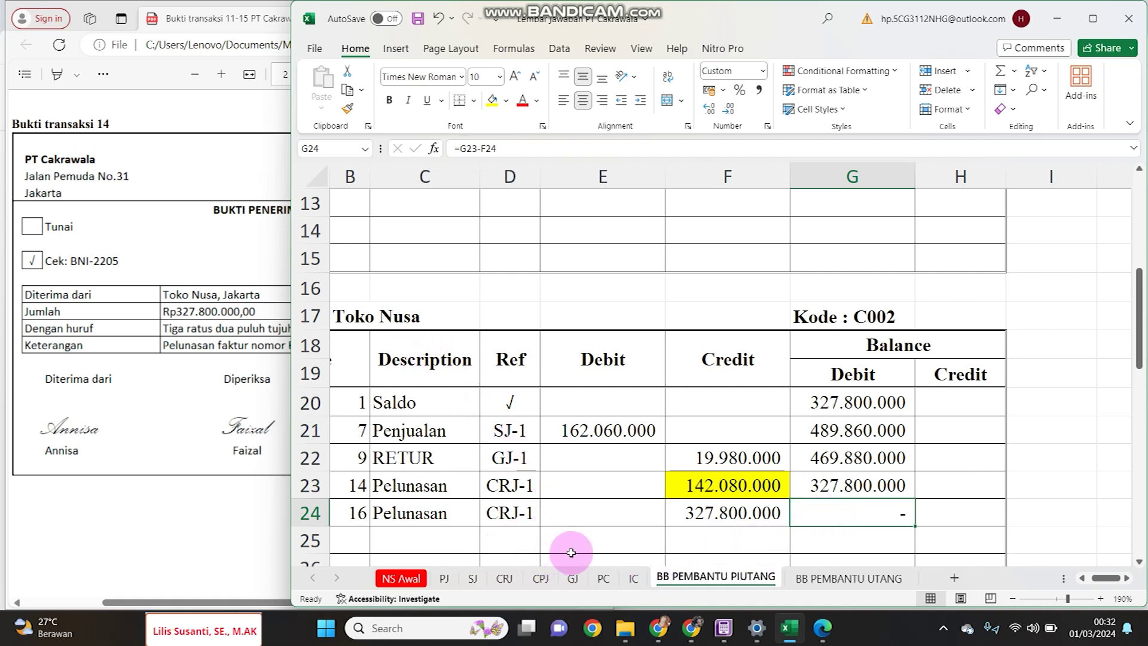
left_click(504, 578)
left_click(726, 482)
left_click(588, 472)
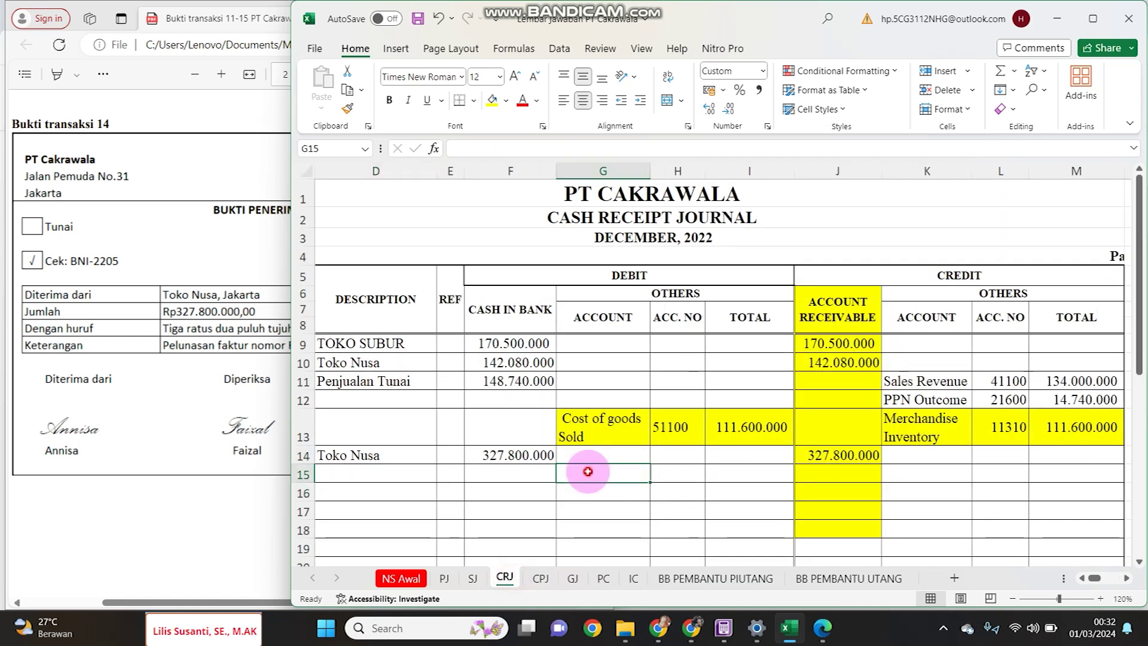
left_click_drag(588, 472, 308, 464)
left_click(88, 360)
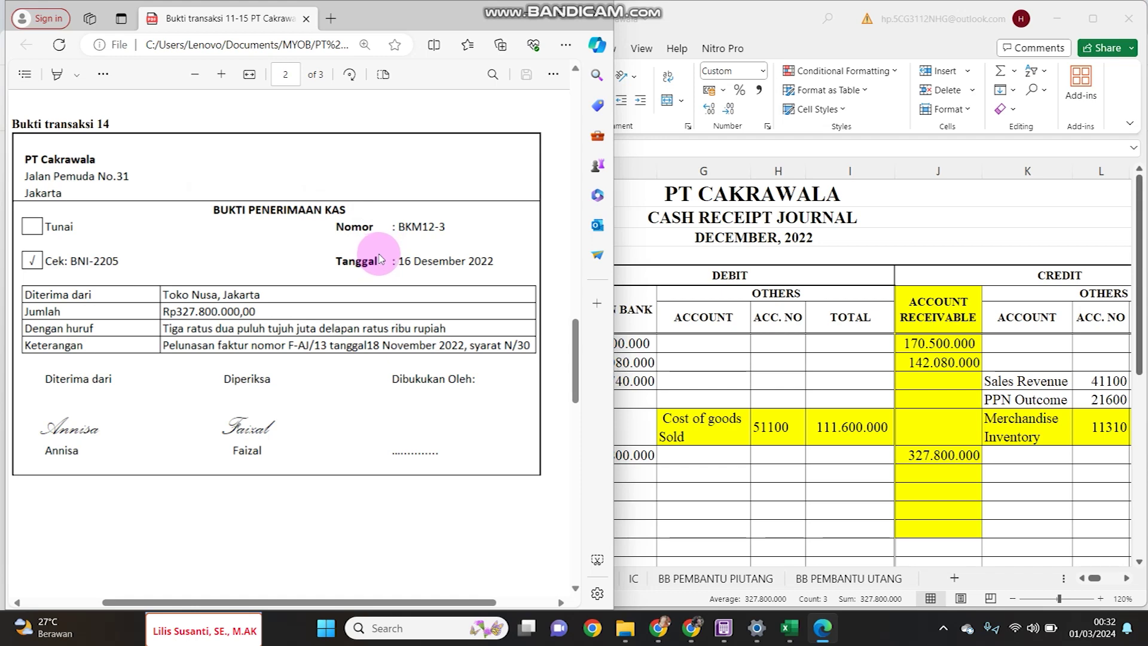
left_click(703, 288)
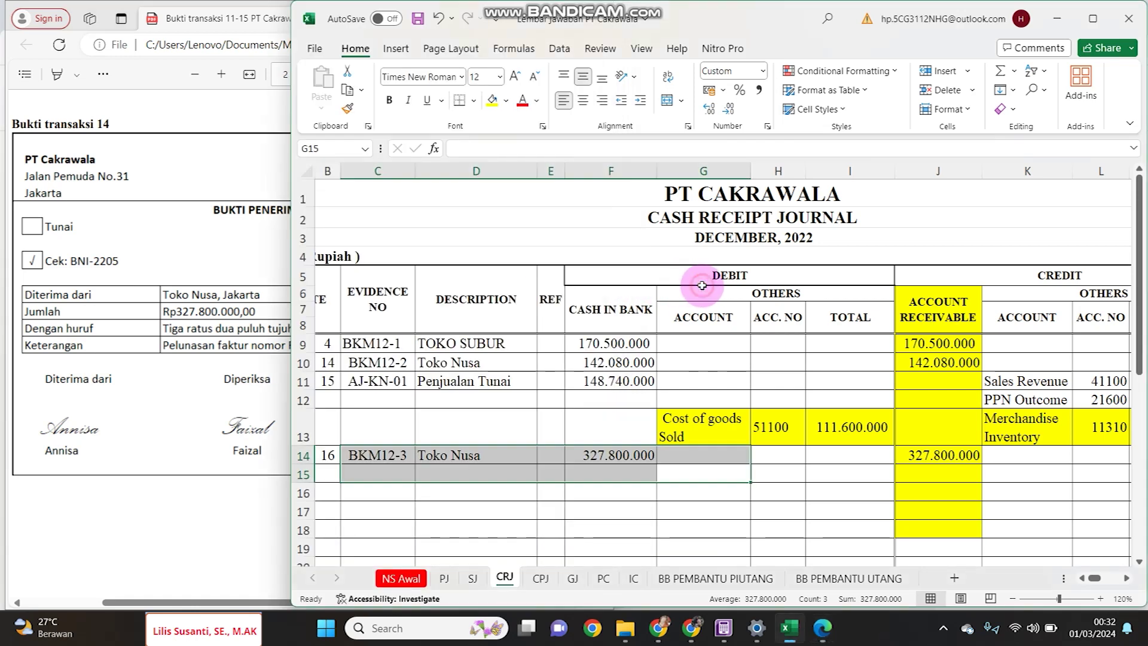
left_click(601, 456)
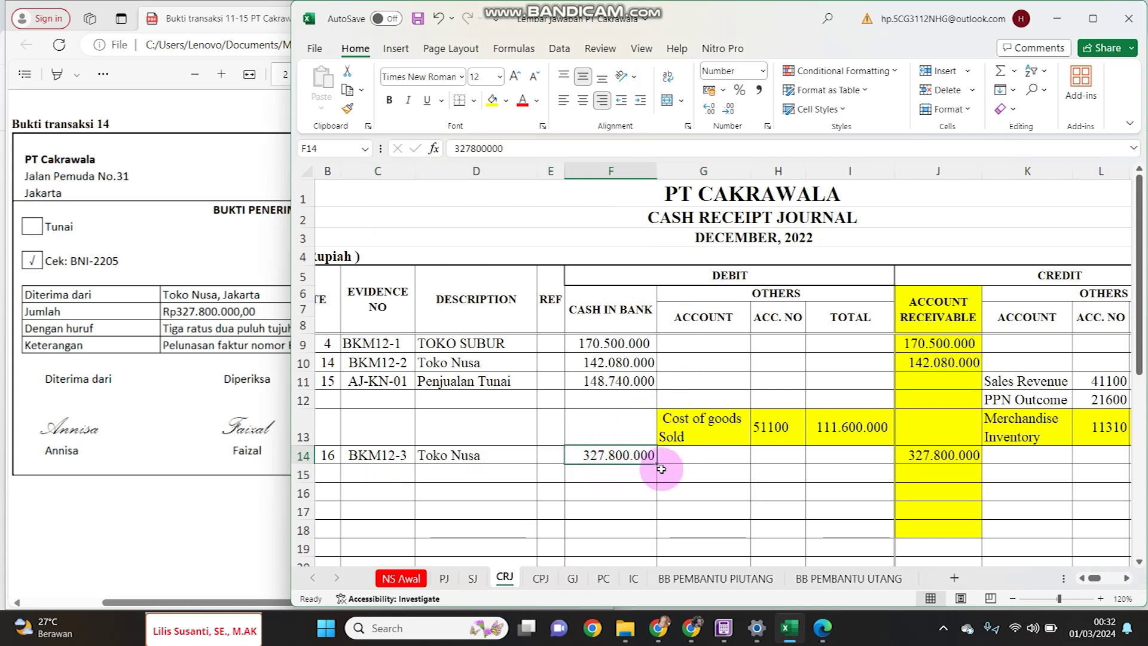
left_click(961, 456)
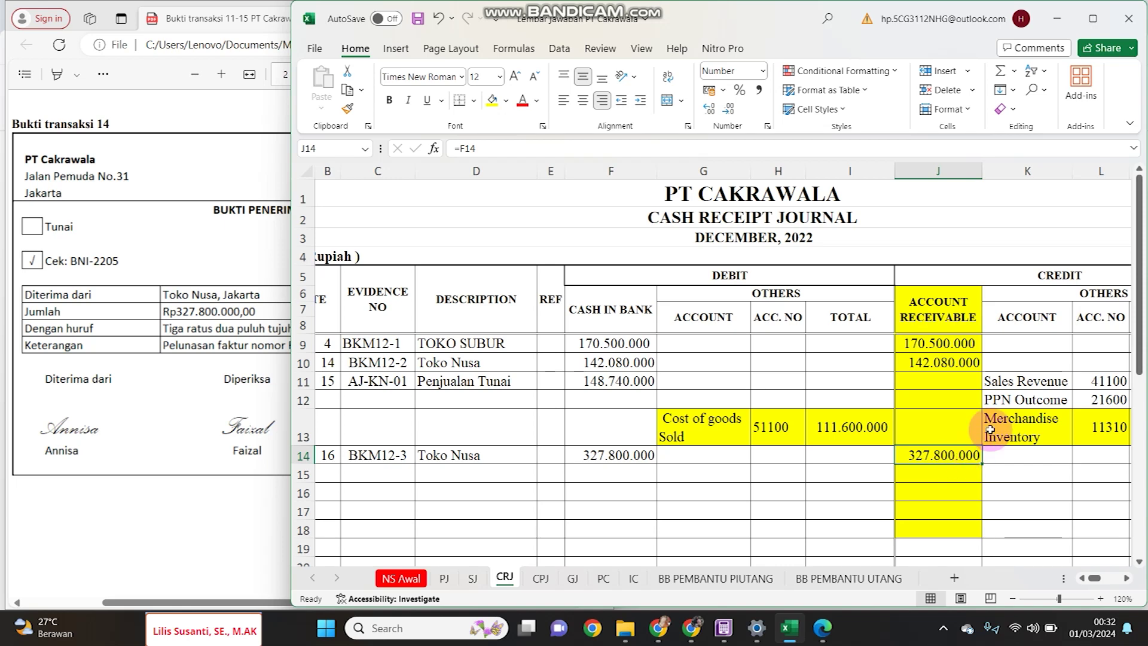
left_click(716, 578)
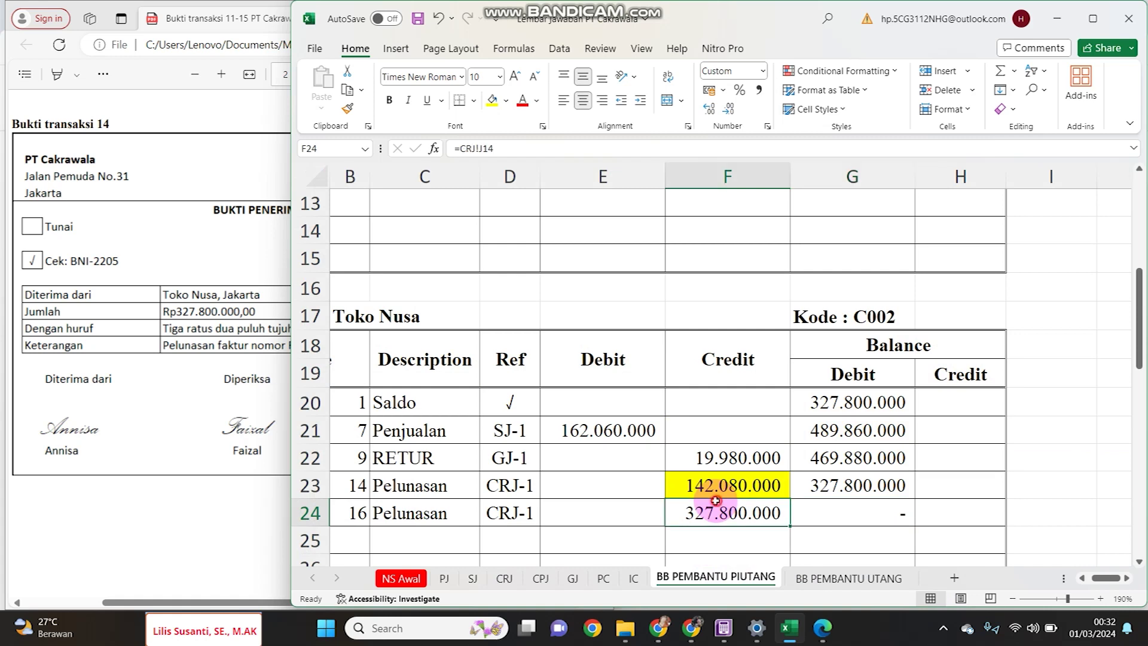
left_click_drag(713, 502, 335, 466)
left_click(449, 339)
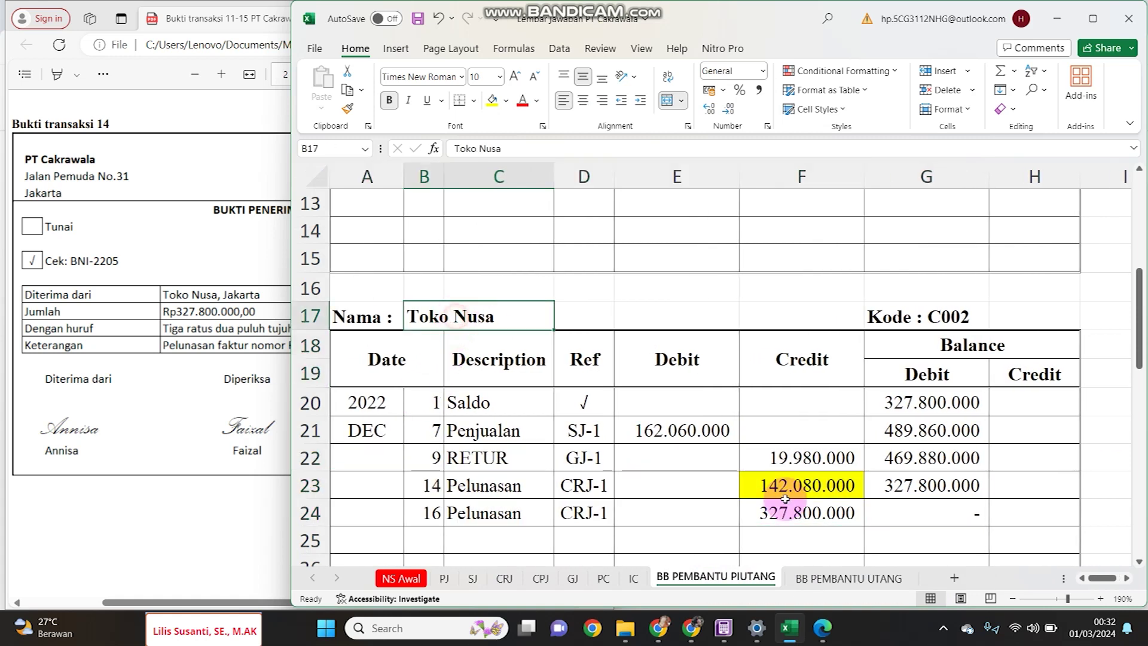
left_click(824, 509)
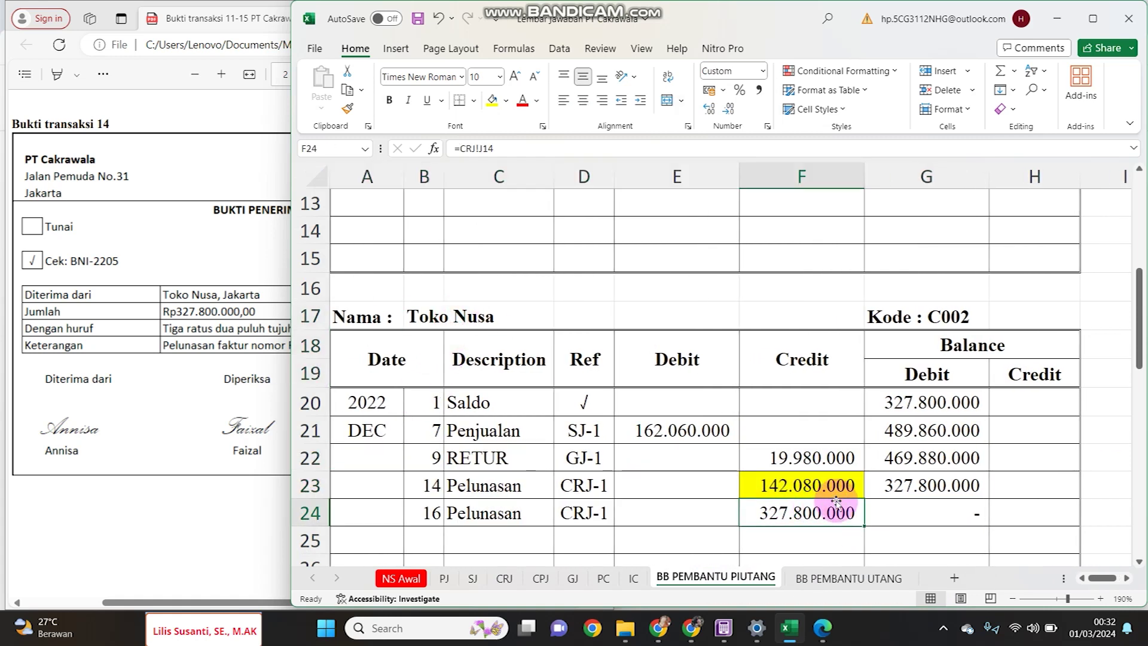
left_click(504, 577)
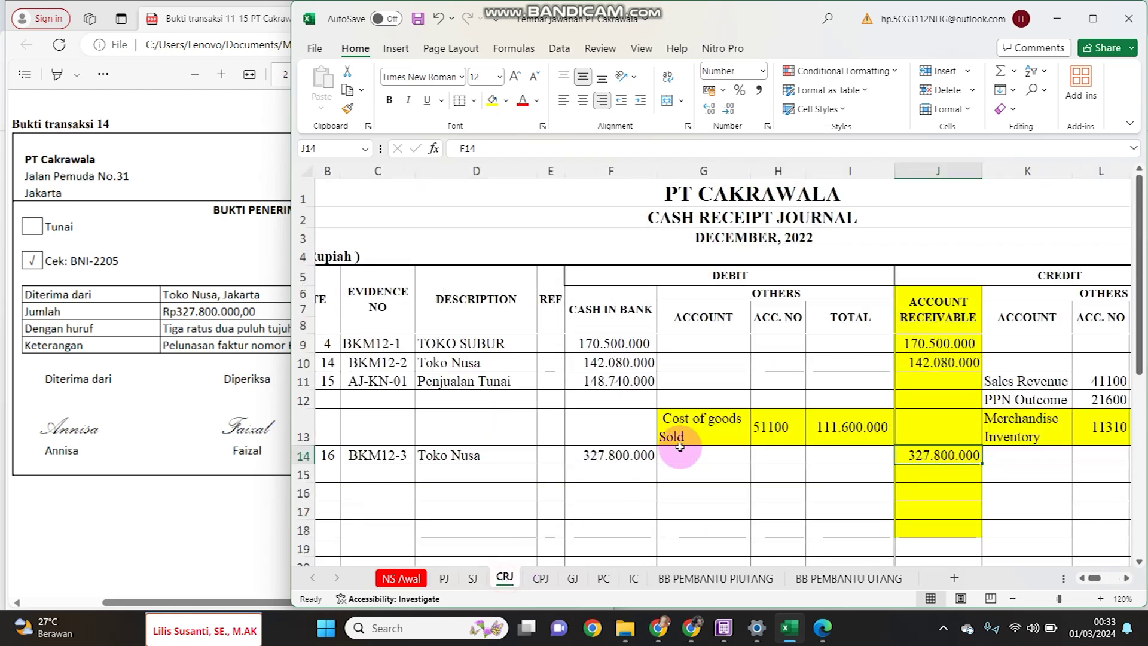
left_click(282, 326)
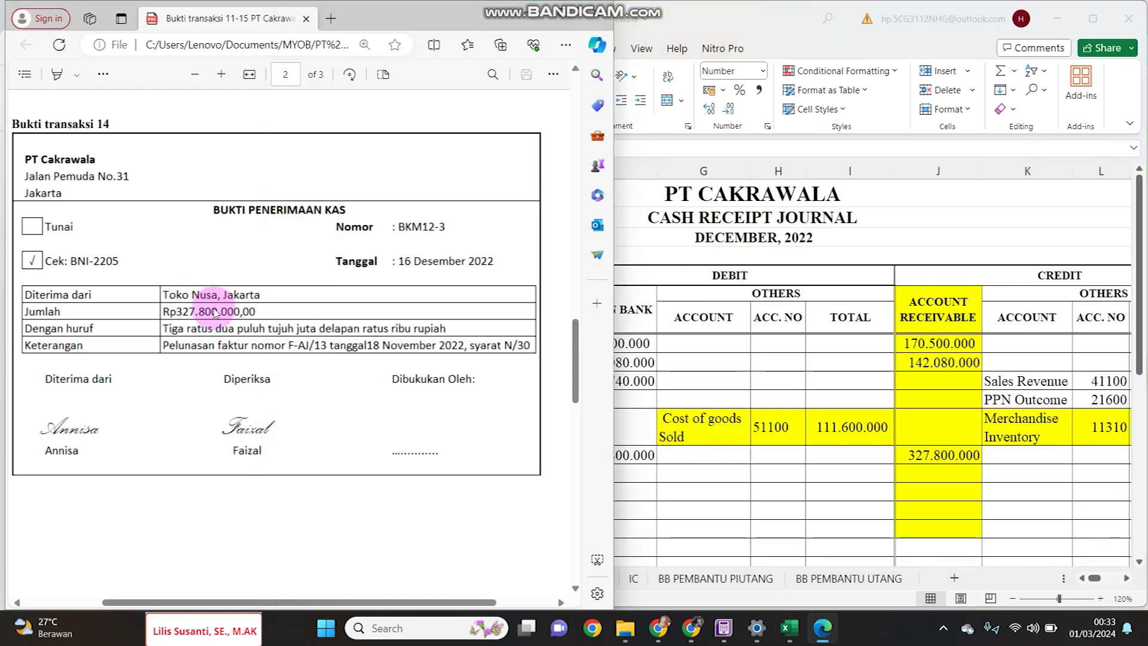
left_click(755, 293)
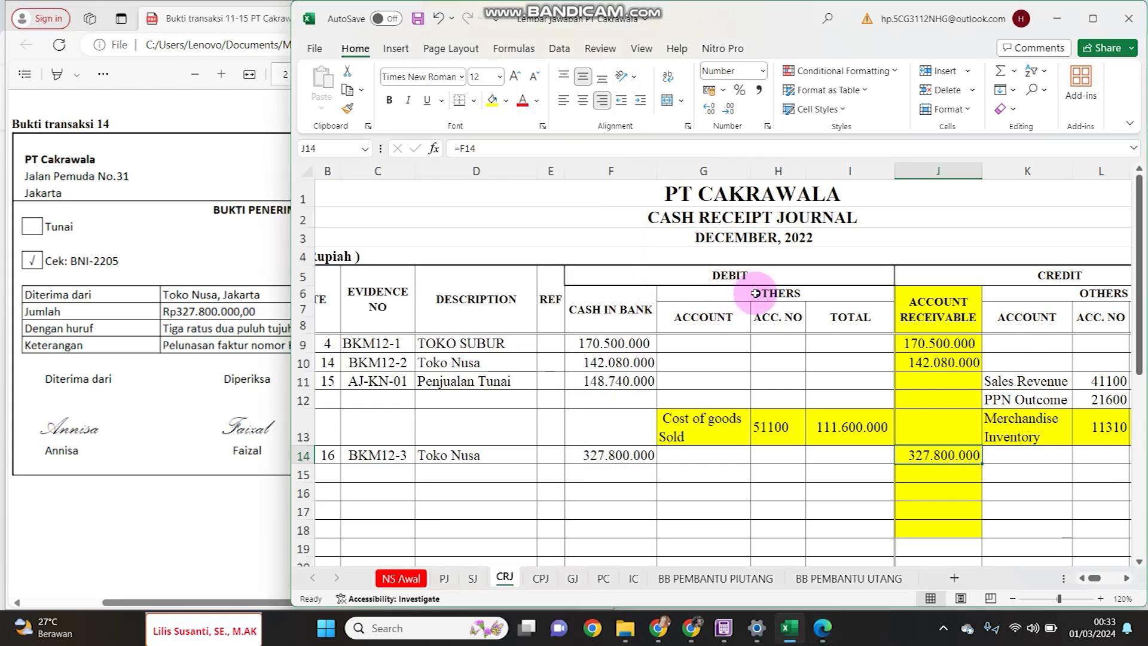